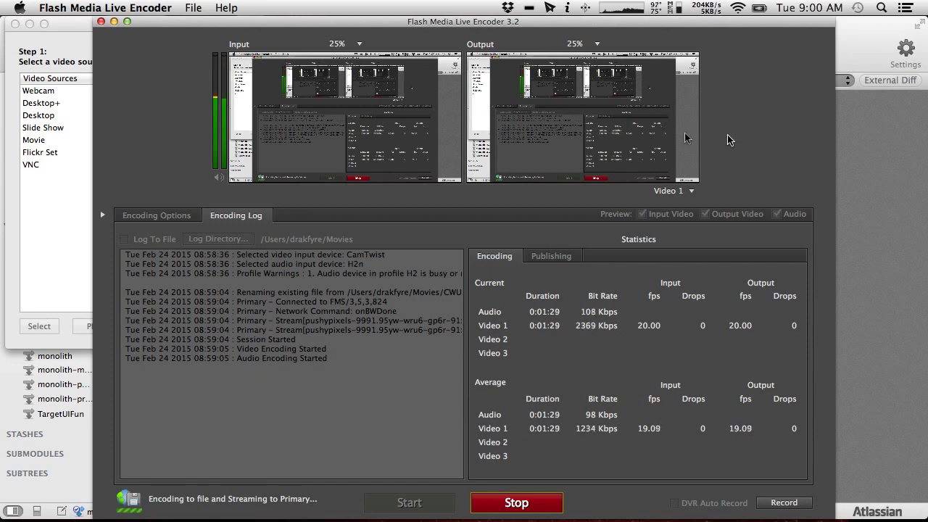
- Switch to the desktop showing CurvedText.cs in MonoDevelop-Unity
key("ctrl+Left")
key("ctrl+Left")
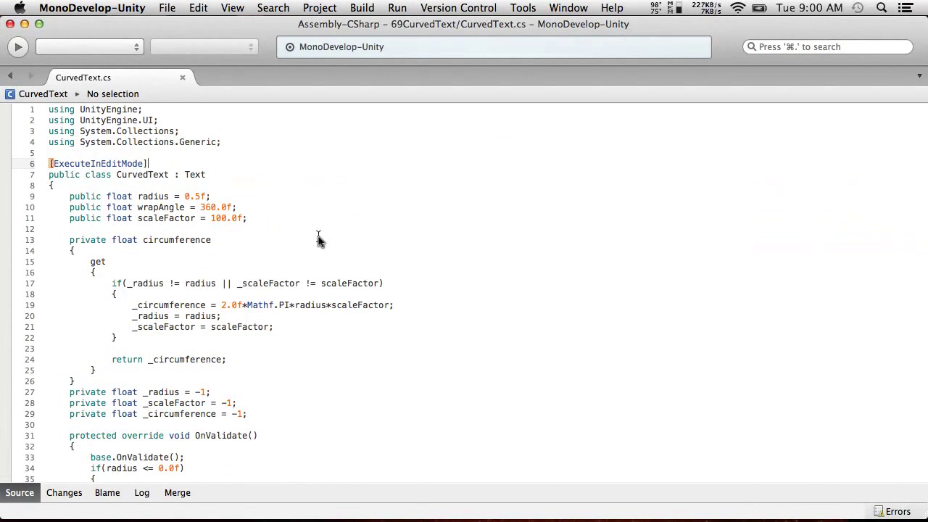
- Check the YouTube live stream page, then return via MonoDevelop to the Unity editor
key("ctrl+Right")
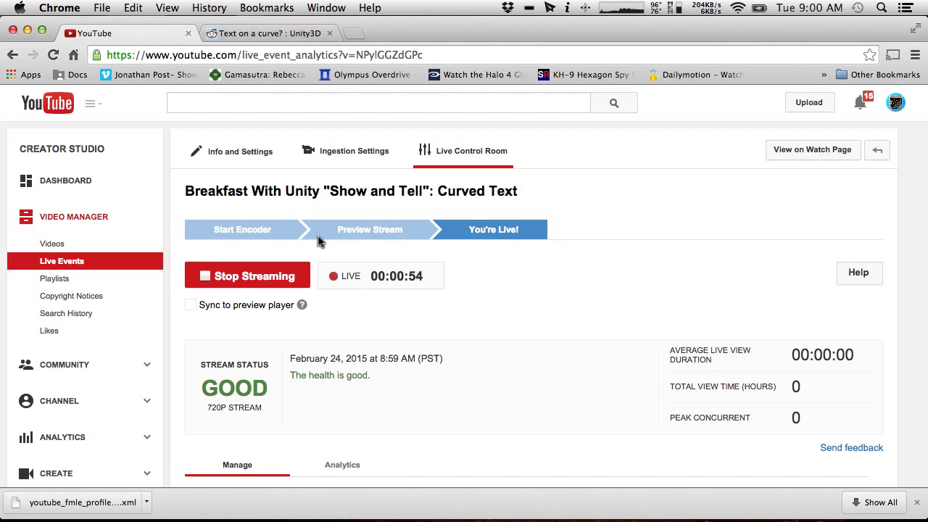
key("ctrl+Left")
key("super+Tab")
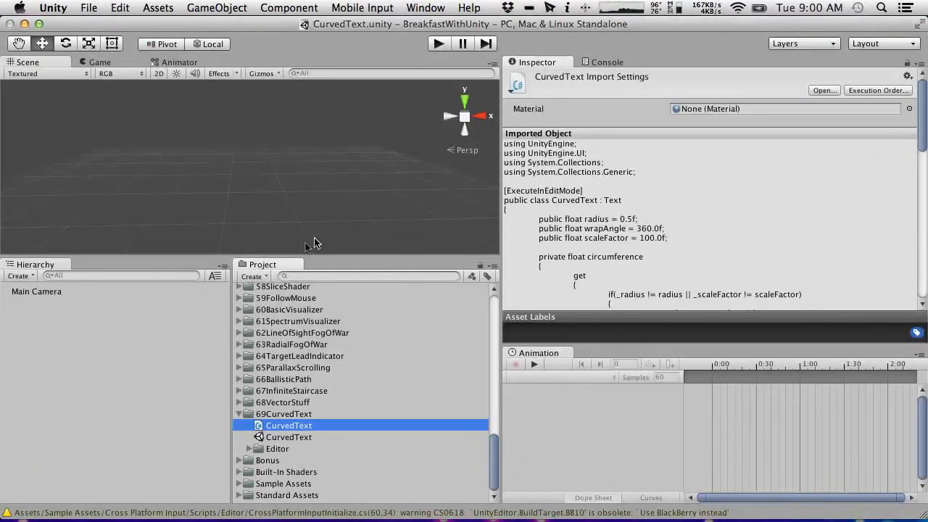
key("ctrl+Right")
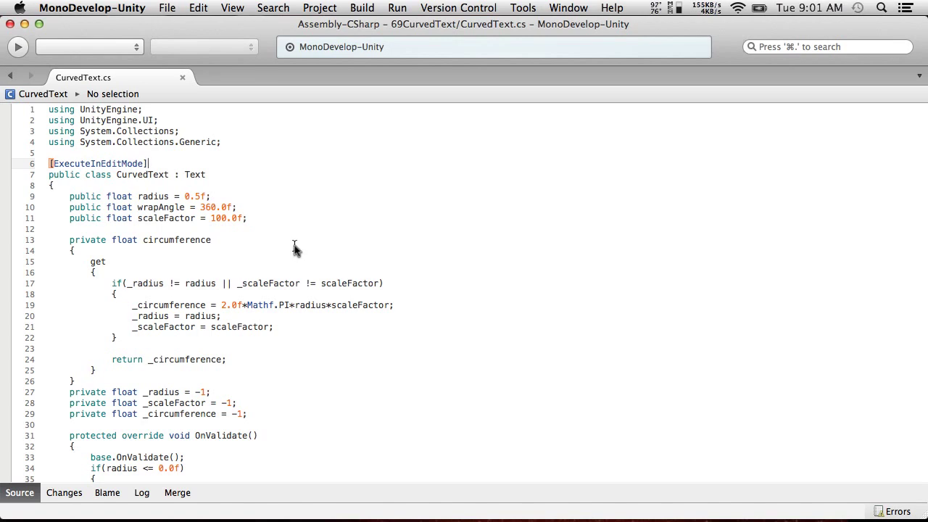
key("ctrl+Left")
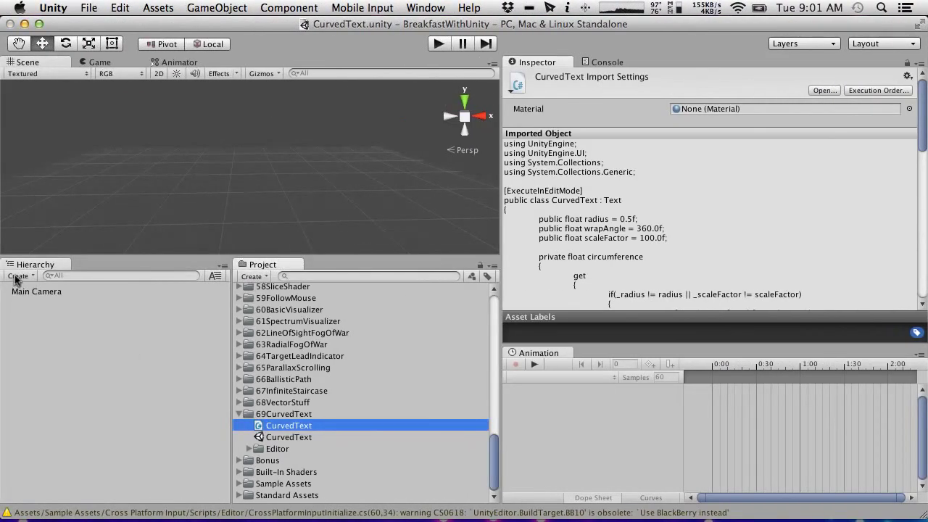
- Add a UI Text object on a new Canvas, move it upward and frame it
left_click(17, 278)
mouse_move(93, 362)
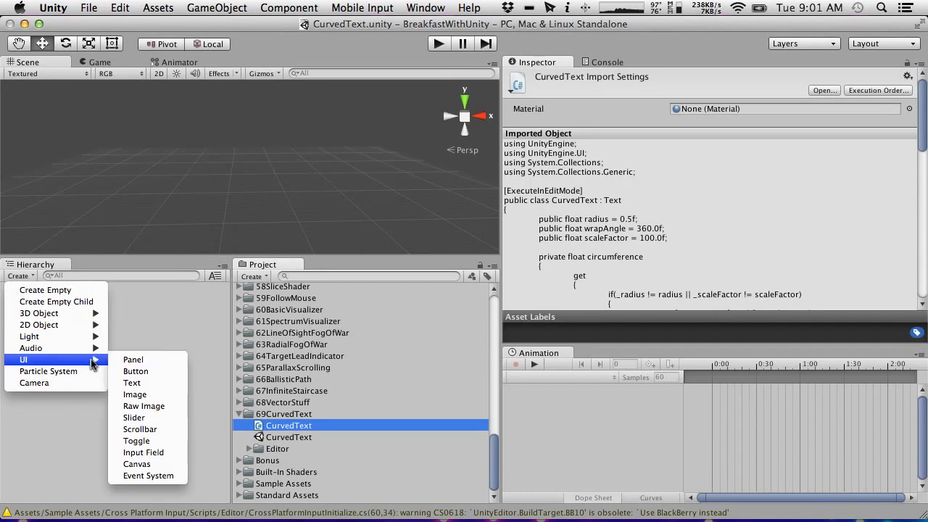
left_click(224, 227)
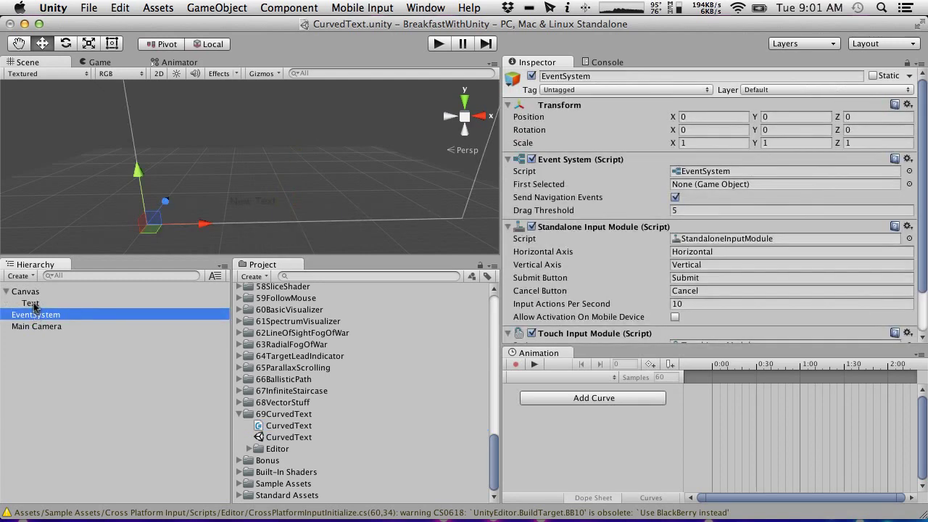
left_click(36, 305)
left_click_drag(295, 156, 295, 92)
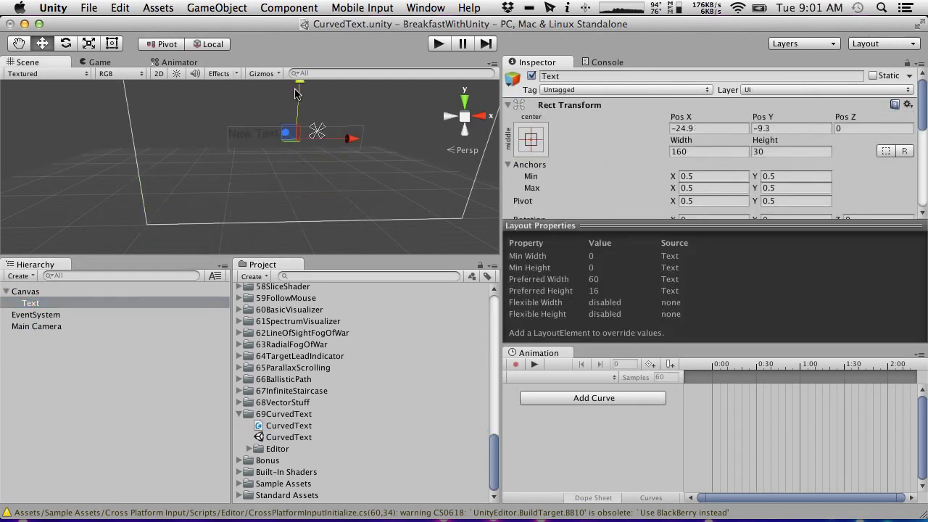
key("f")
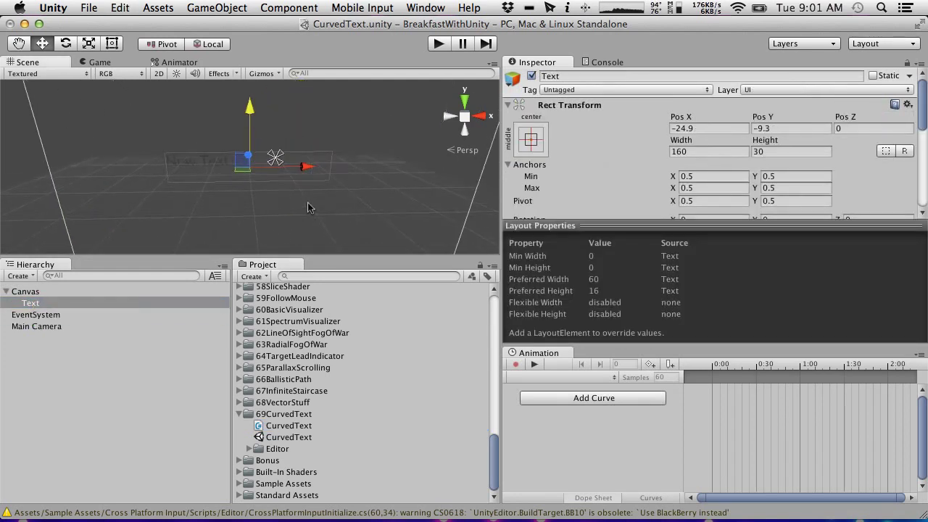
- Replace the Text component's 'New Text' placeholder string in the Inspector
scroll(706, 149, "down", 5)
left_click(684, 184)
key("super+a")
type("Fli")
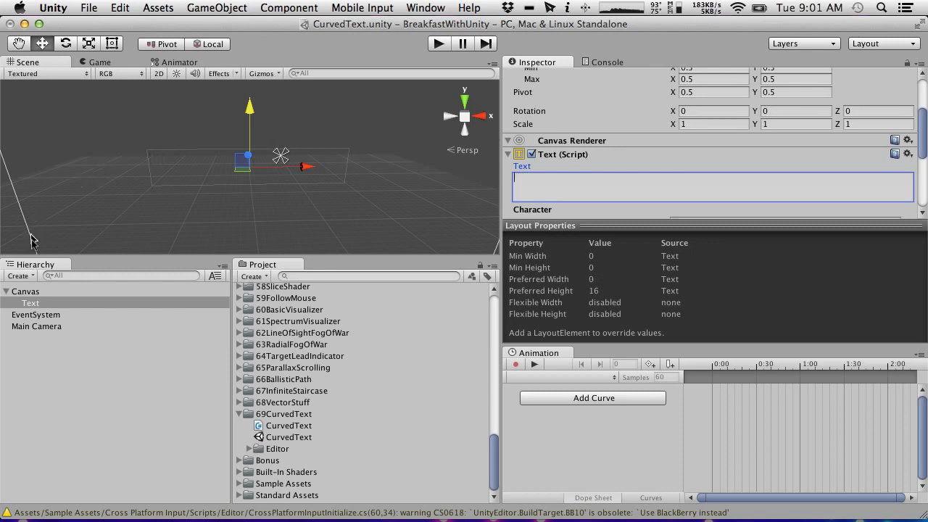
- Add a 3D Sphere to the scene and select it
left_click(22, 276)
mouse_move(44, 316)
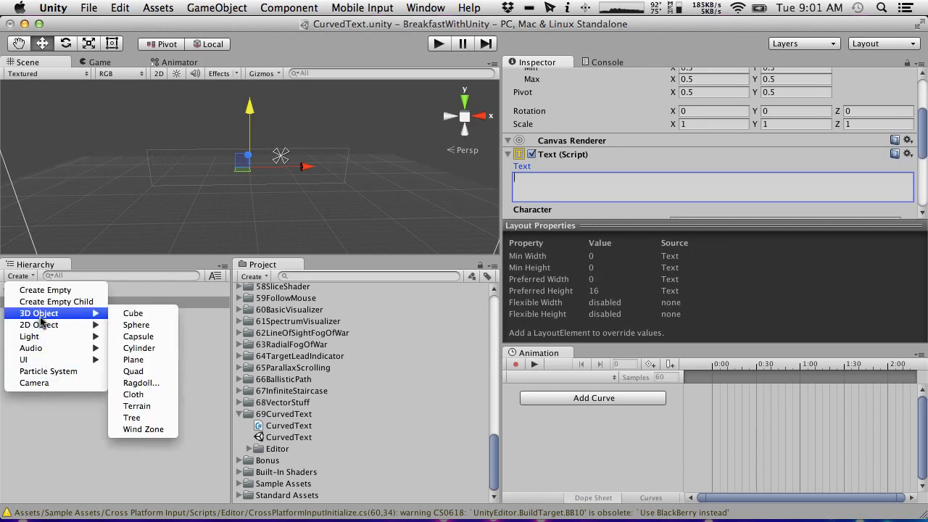
left_click(145, 325)
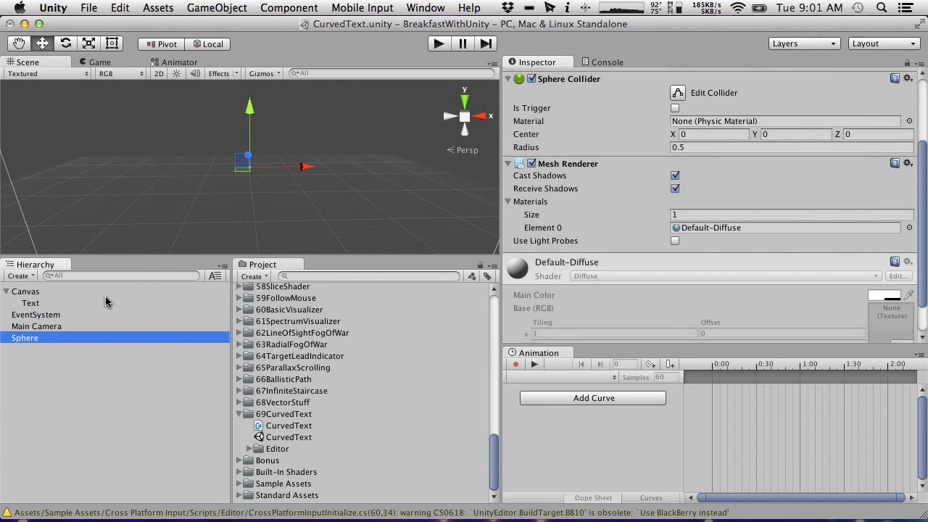
left_click(34, 345)
left_click(34, 339)
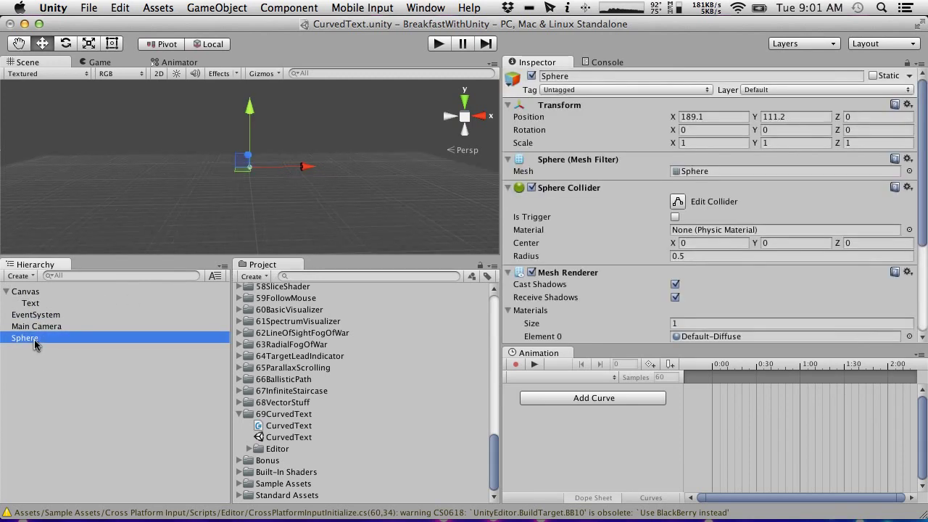
left_click(98, 62)
left_click(53, 63)
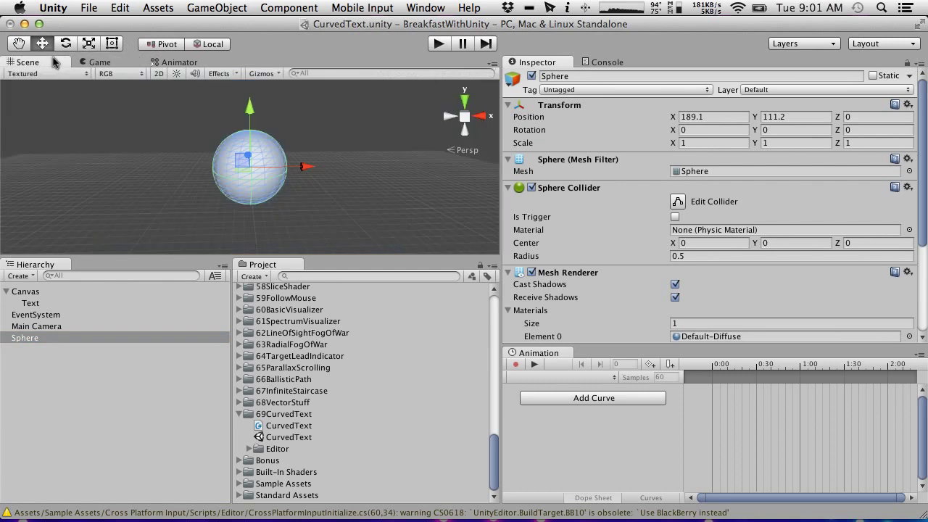
- Set the Sphere's Position X and Y to 0, then preview it in the Game view
left_click(713, 117)
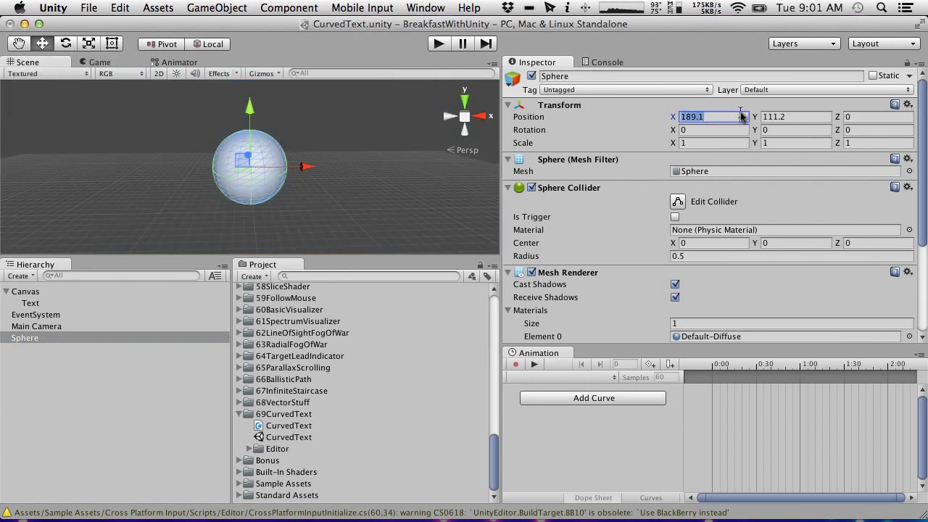
type("0")
left_click(810, 116)
type("0")
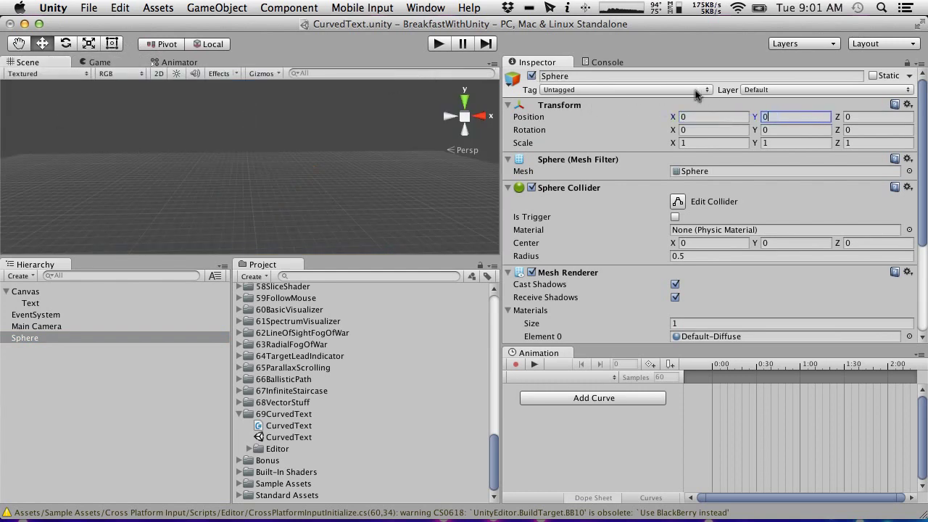
left_click(119, 59)
- Set the Main Camera's Position Y to 0
left_click(26, 292)
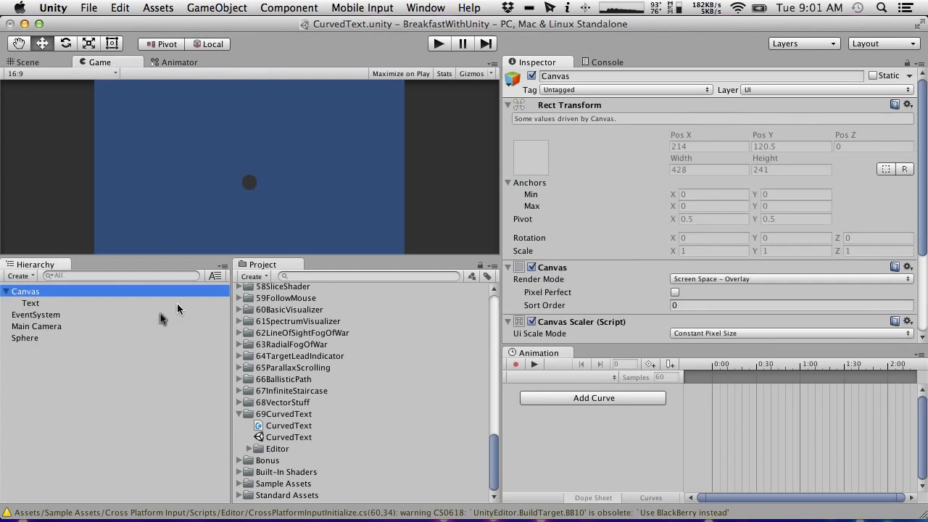
left_click(32, 327)
left_click(797, 117)
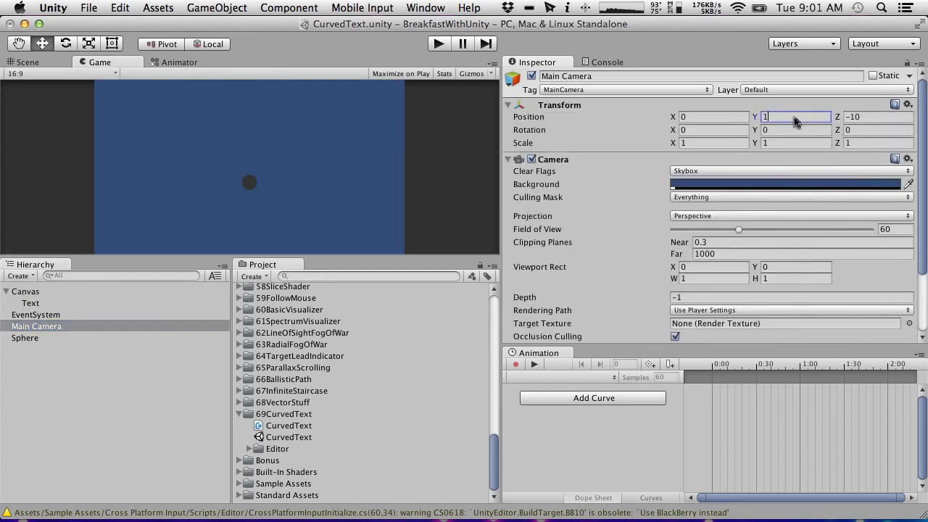
type("0")
- Add a Directional Light to the scene
left_click(17, 277)
mouse_move(72, 361)
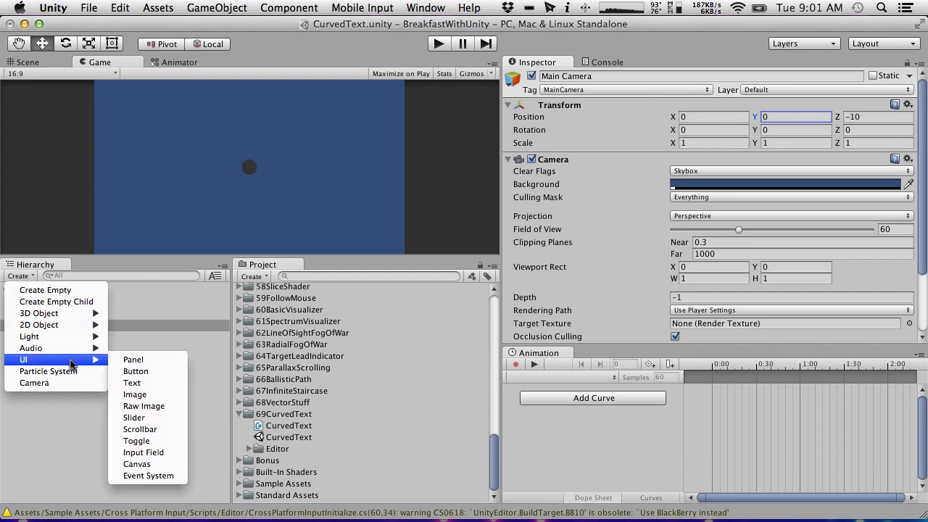
mouse_move(65, 336)
left_click(155, 336)
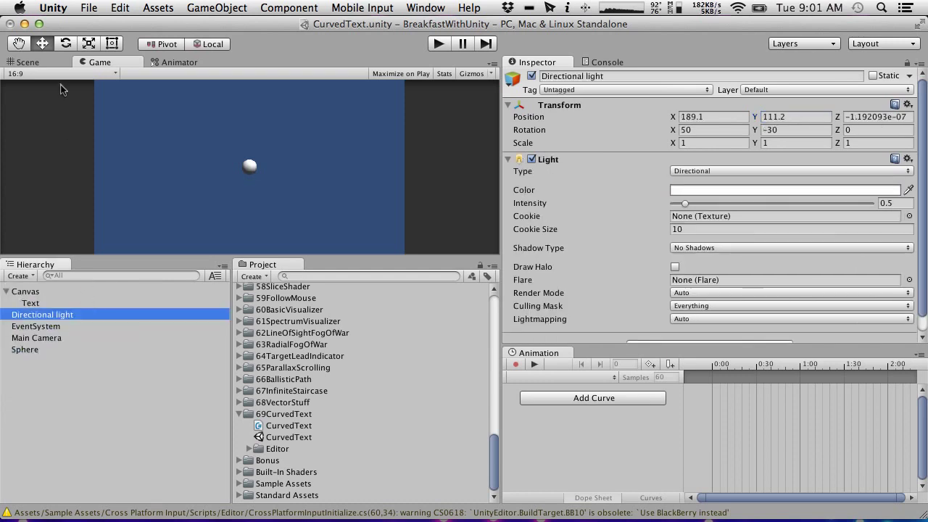
left_click(39, 61)
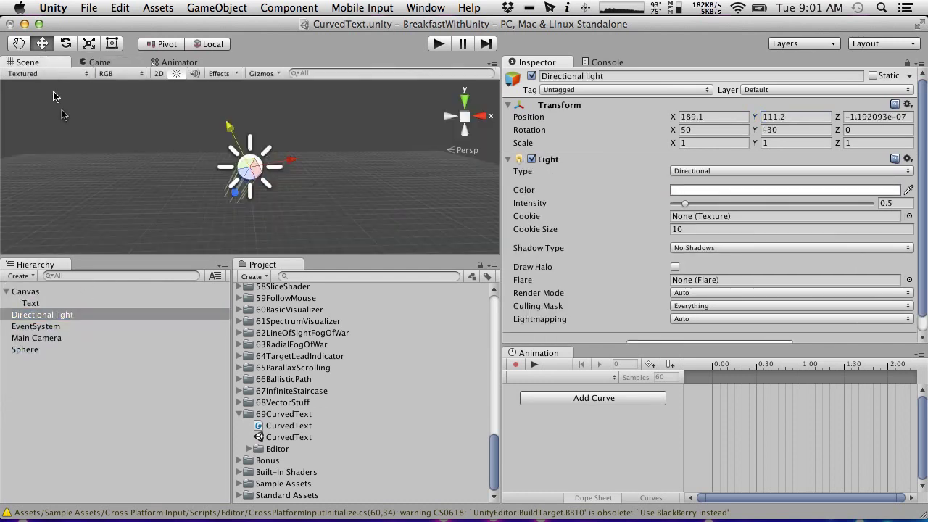
- Set the Text object's Pos X and Pos Y to 0 and check the Game view
left_click(31, 350)
left_click(25, 291)
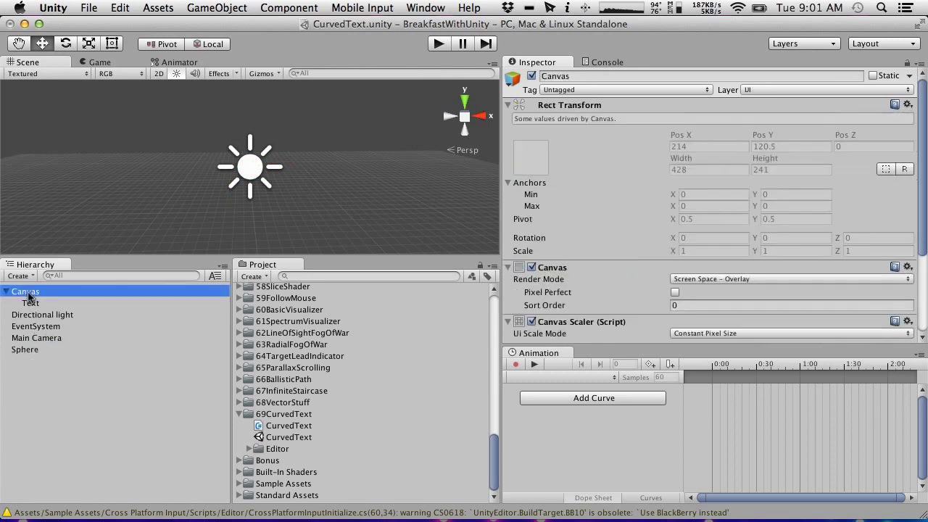
left_click(31, 303)
left_click(707, 129)
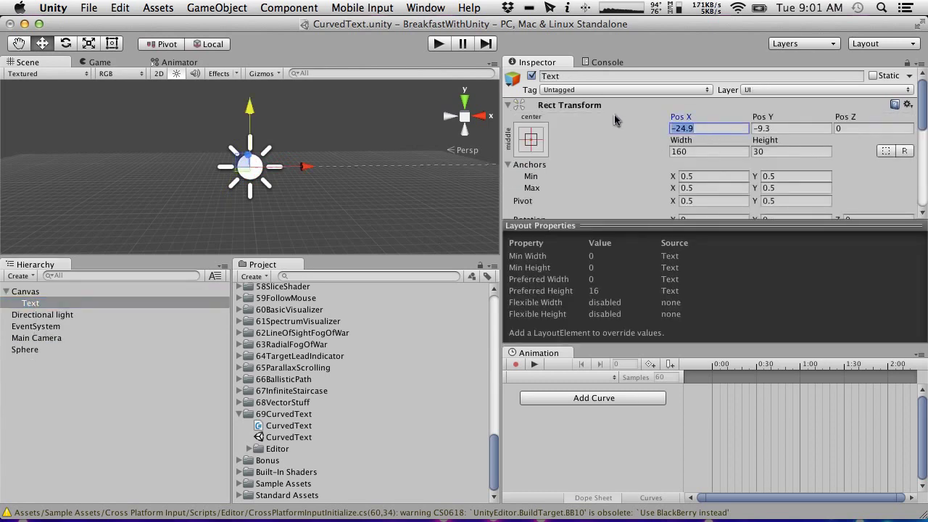
type("0")
key("Tab")
type("0")
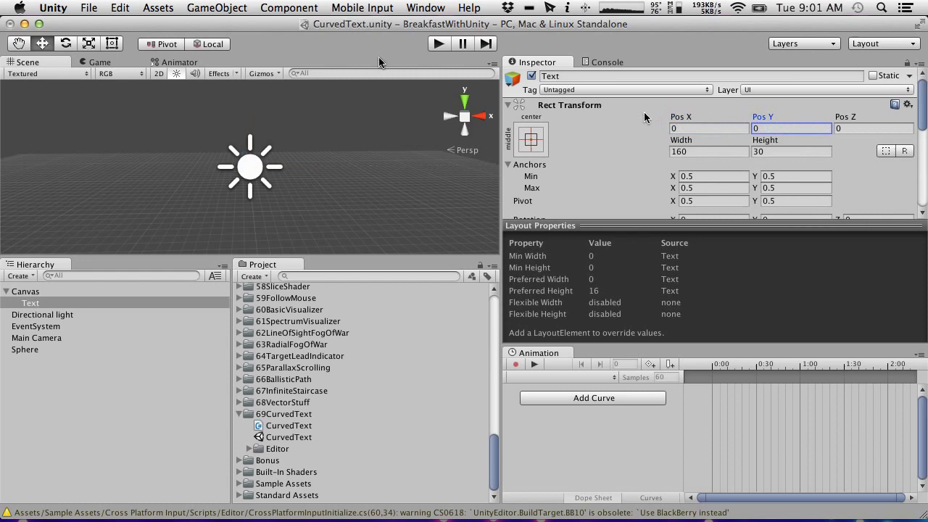
left_click(83, 60)
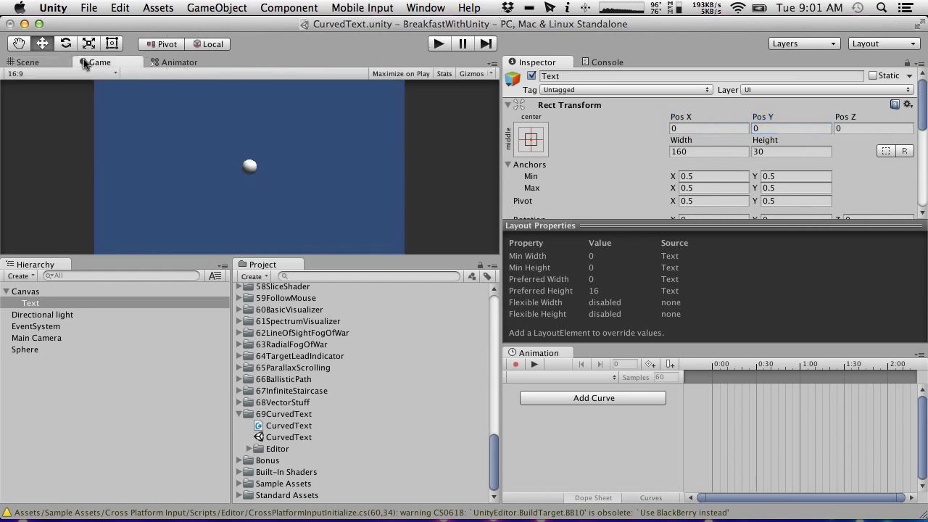
left_click(45, 62)
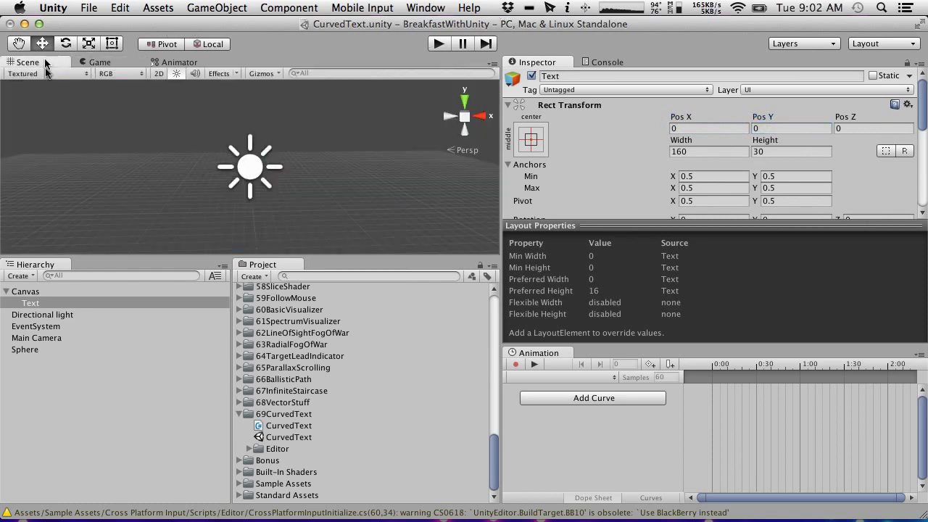
- Enter 'alkjlfjsaklj' as the Text object's content and check it in the Game view
left_click(32, 292)
scroll(774, 197, "down", 5)
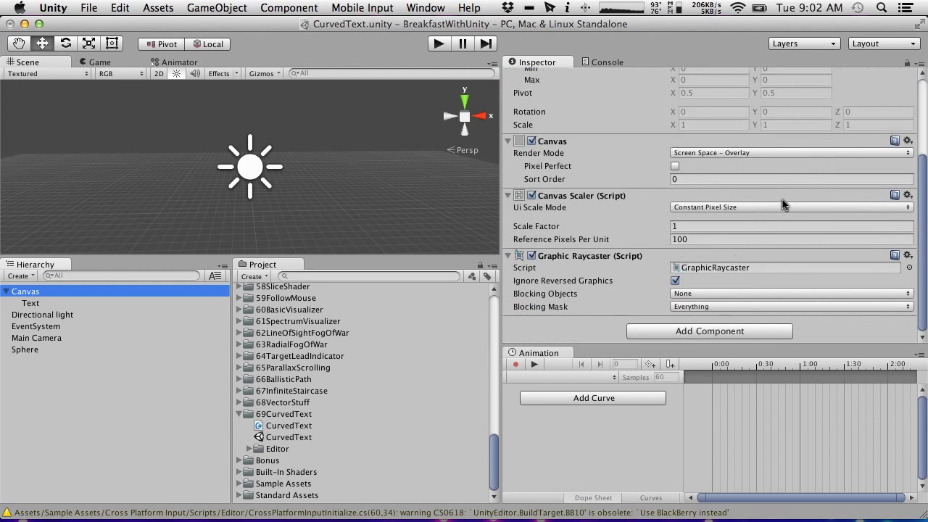
left_click(32, 303)
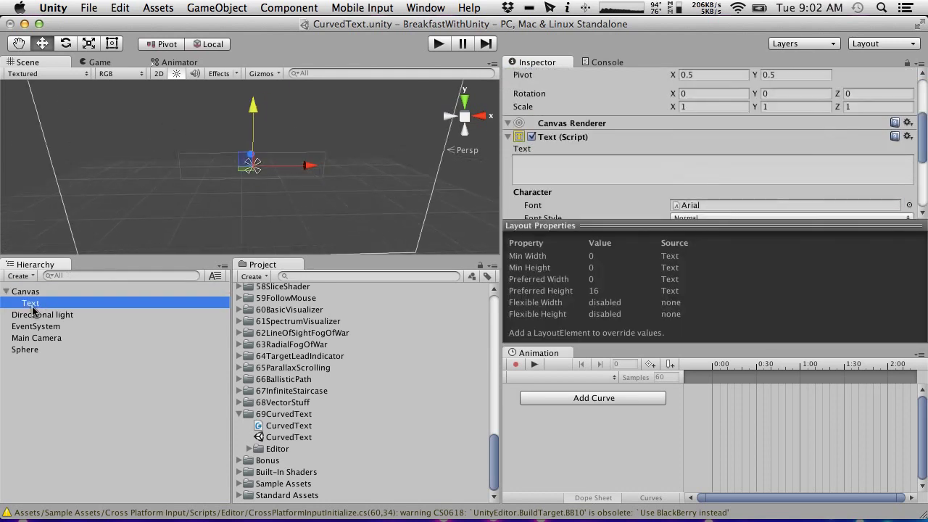
left_click_drag(208, 207, 261, 210, "alt")
left_click(722, 166)
type("alkjlfjsaklj")
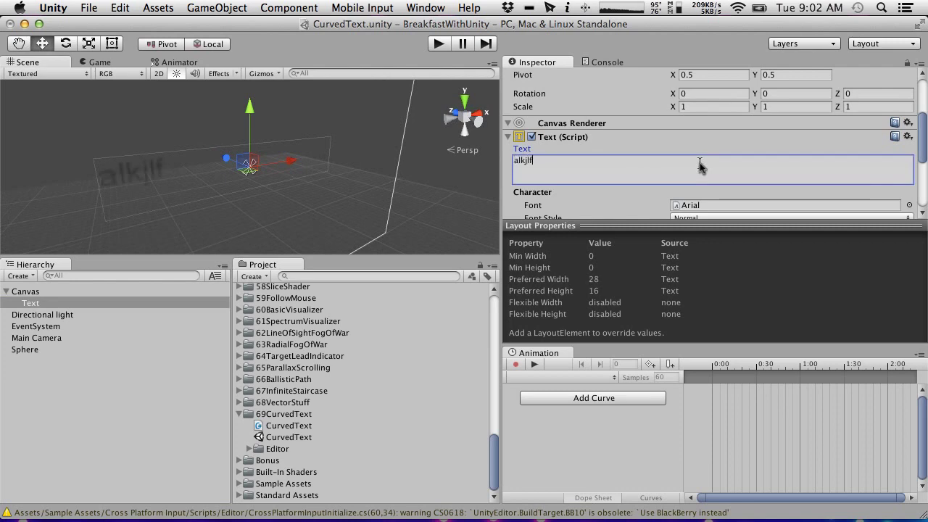
left_click(110, 44)
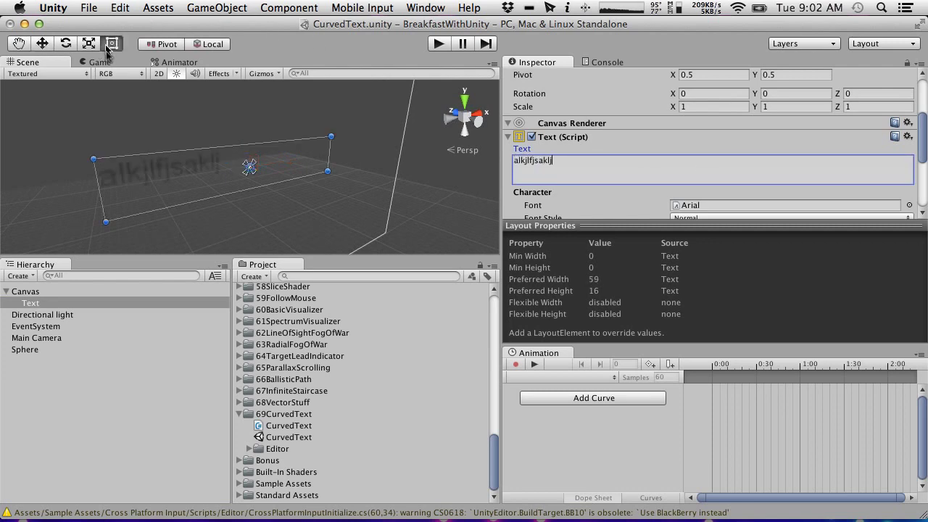
left_click(99, 62)
left_click(33, 63)
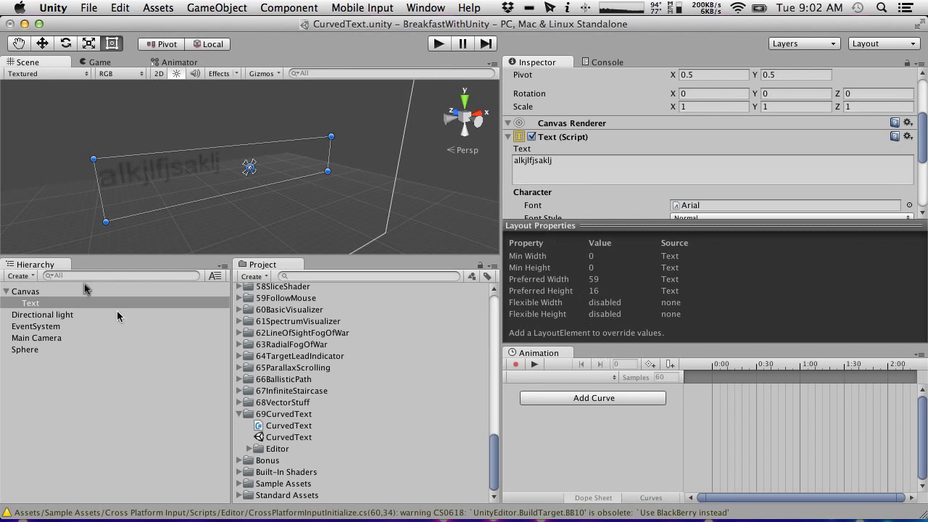
- Create an empty GameObject under Canvas and attach the CurvedText script, showing 'BlahBlah' curved
left_click(18, 275)
left_click(32, 290)
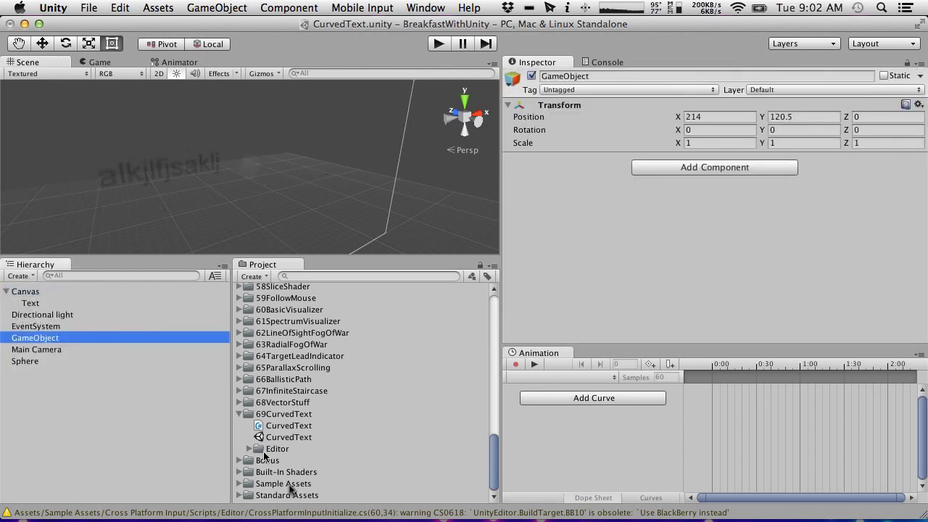
left_click_drag(24, 341, 21, 291)
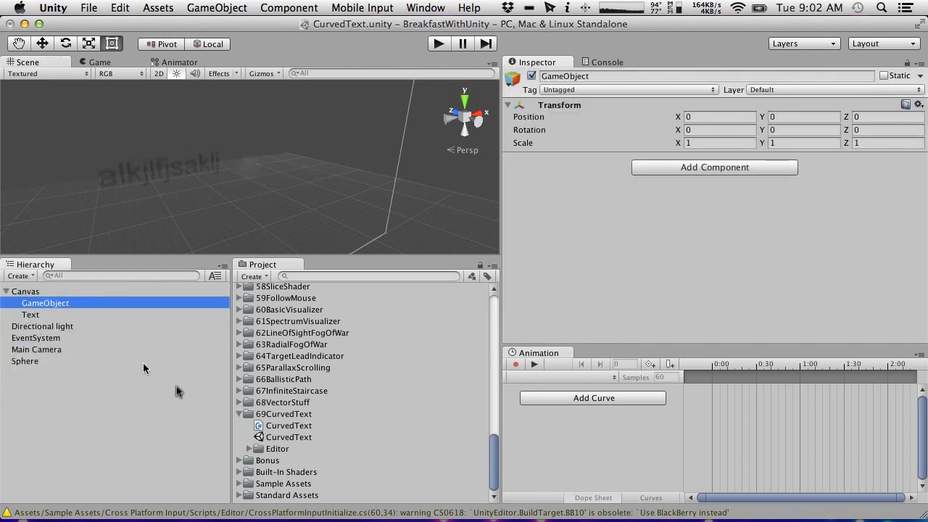
left_click_drag(294, 424, 71, 302)
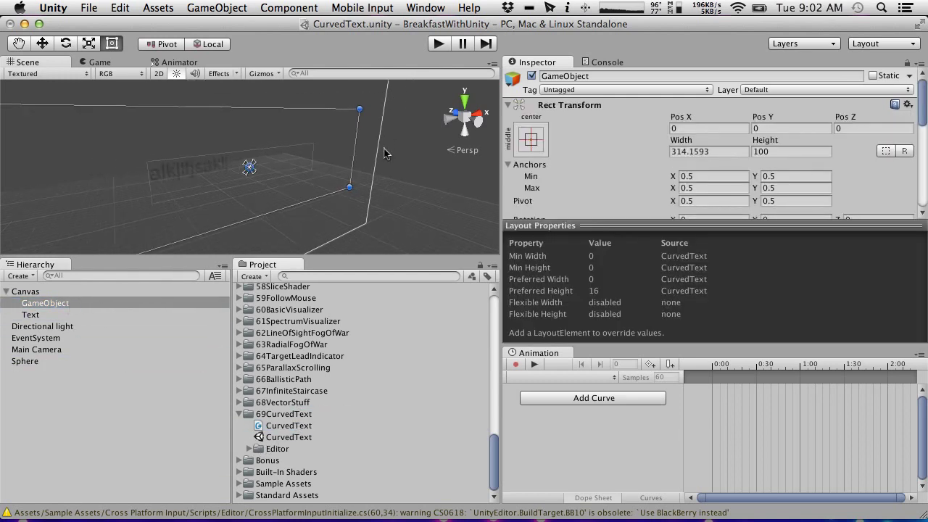
scroll(654, 152, "down", 10)
left_click(620, 190)
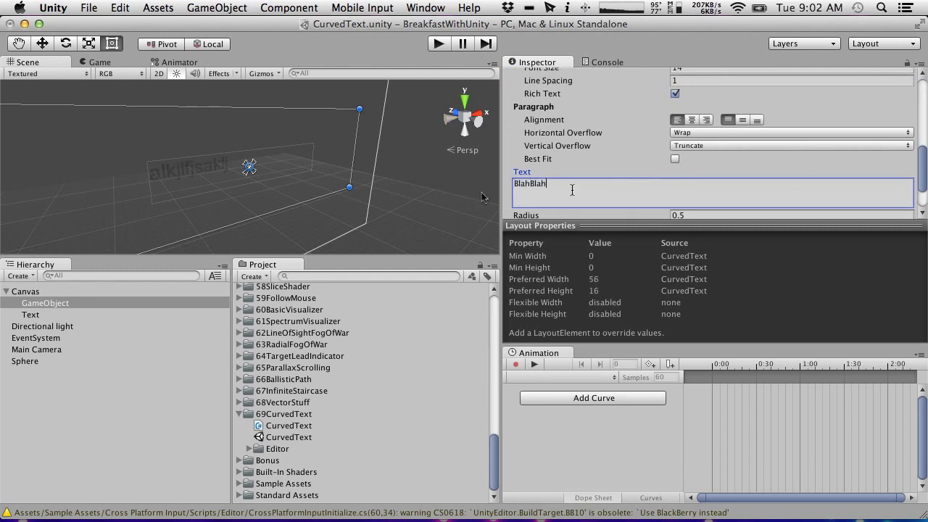
left_click_drag(246, 167, 172, 81, "alt")
- Set the curved text's alignment to horizontal center and vertical middle
scroll(658, 167, "down", 3)
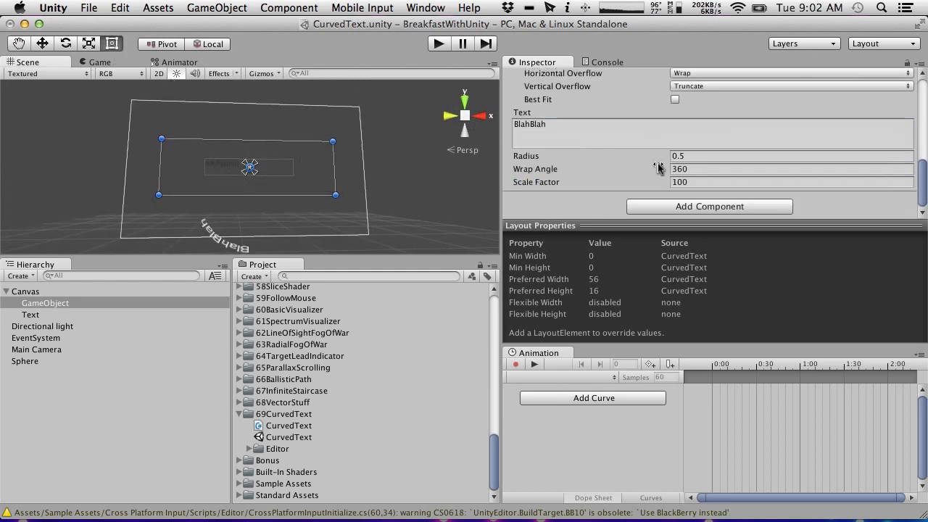
scroll(701, 169, "up", 10)
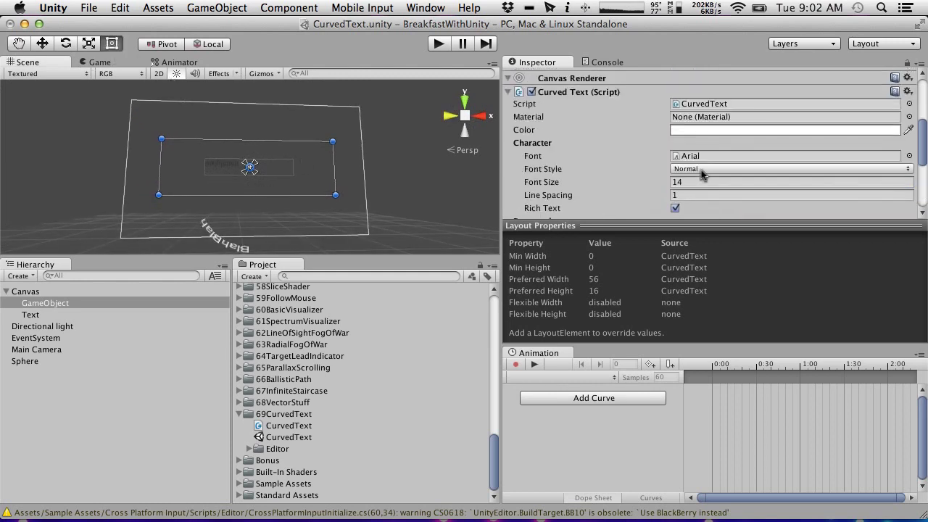
scroll(627, 161, "down", 3)
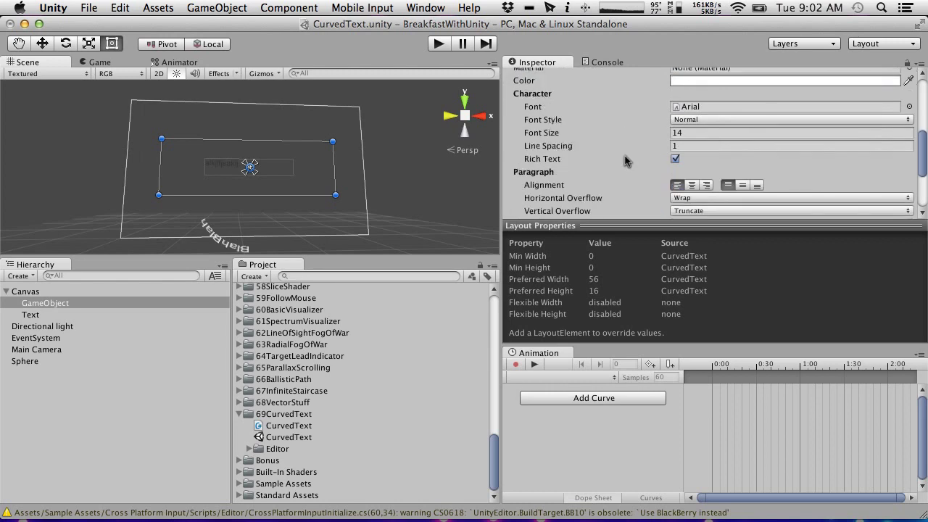
left_click(692, 185)
left_click(742, 186)
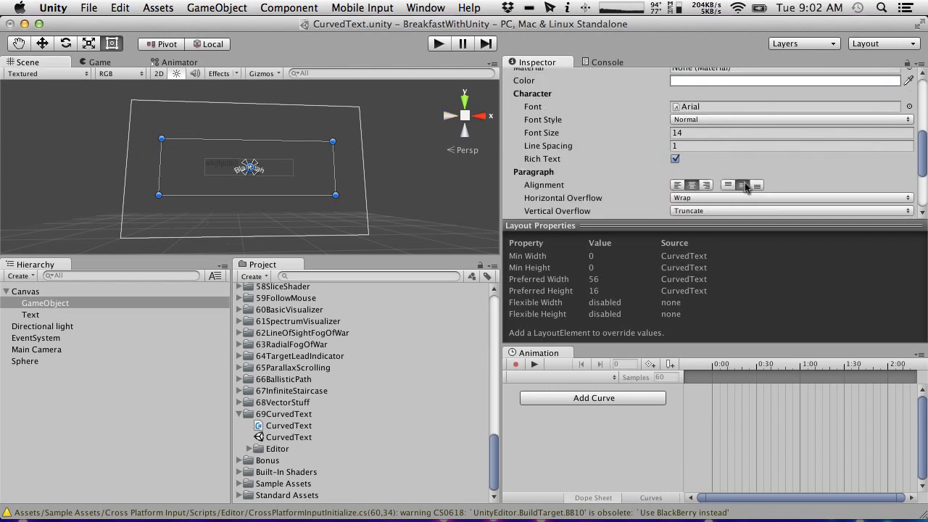
scroll(305, 158, "up", 5)
left_click_drag(352, 157, 325, 222, "alt")
scroll(671, 140, "down", 5)
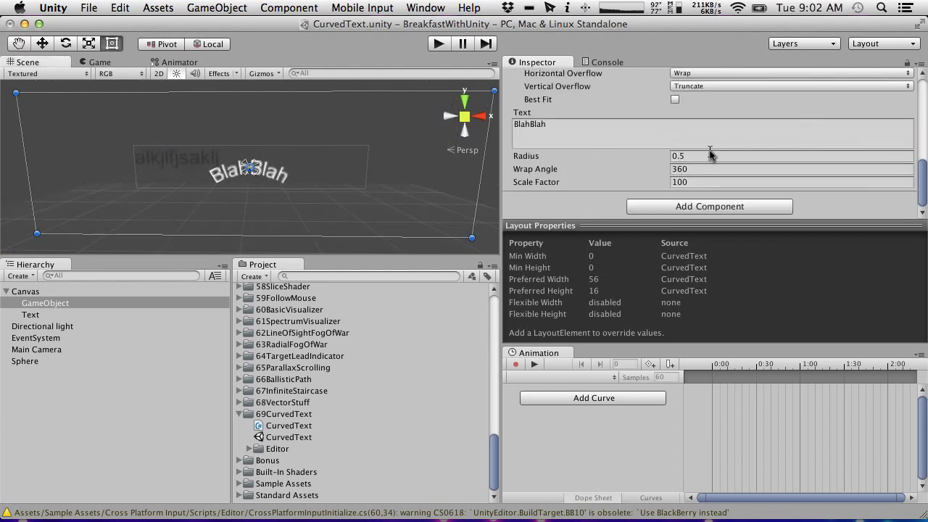
scroll(709, 150, "up", 10)
- Set the CurvedText Rect Transform Pos Y to 25 and preview it in the Game view
left_click(784, 109)
double_click(783, 108)
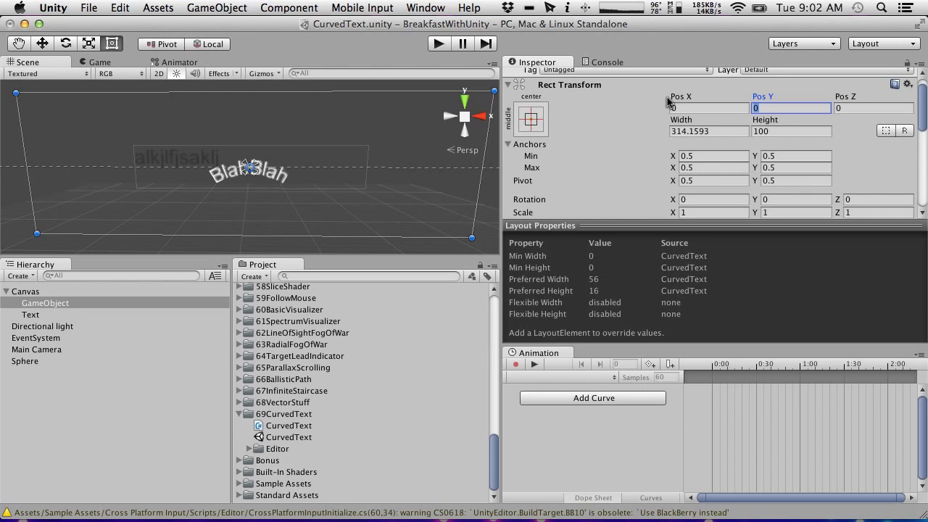
type("50")
key("BackSpace")
key("BackSpace")
type("25")
left_click(92, 63)
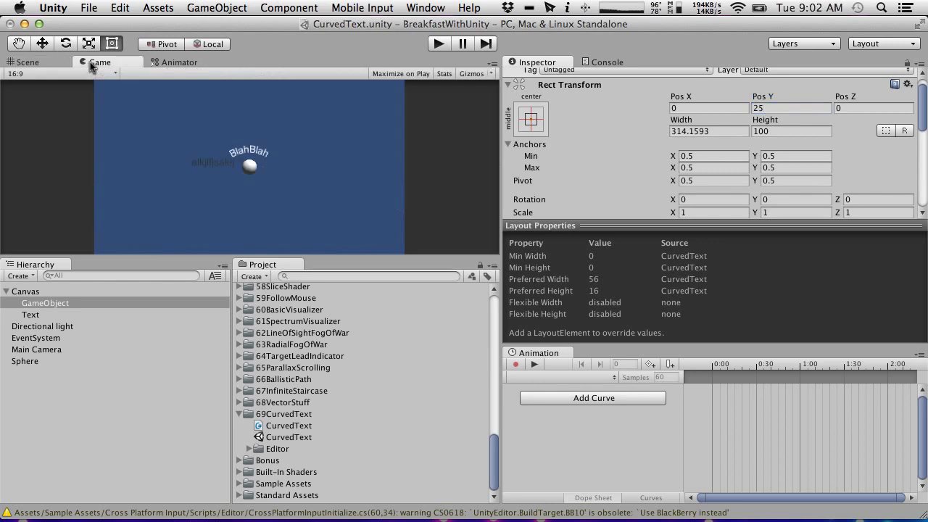
left_click(21, 62)
- Append a long run of gibberish words after 'BlahBlah' in the CurvedText Text field
scroll(688, 196, "down", 10)
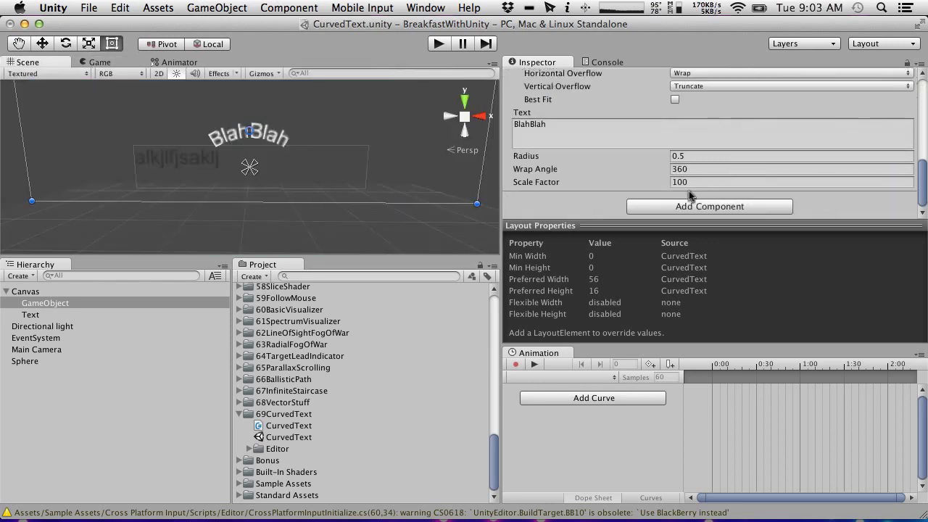
left_click(610, 158)
left_click(611, 159)
type("allkdjfalj aljksd flajk sdlfkj alkjdf l")
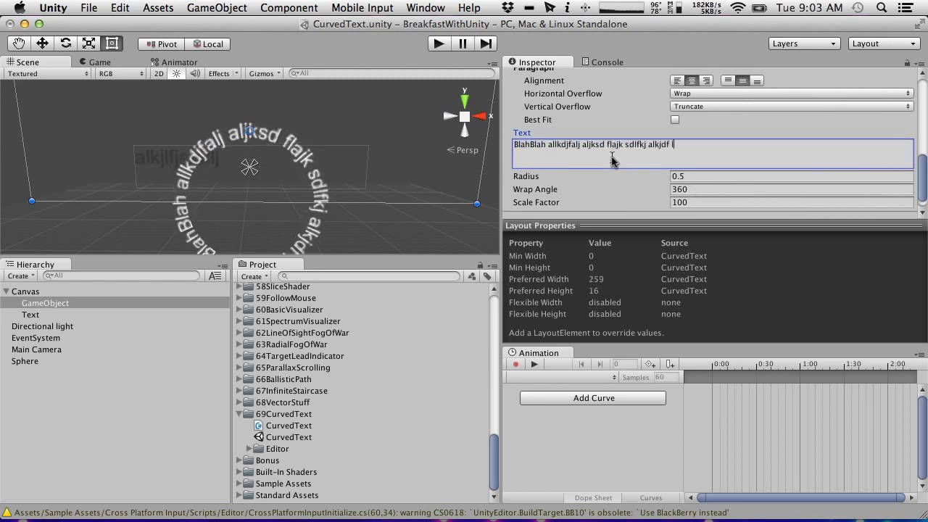
type("ksjd falkjd flkjs dflkajs dflkja sldkfj alskdj falksjd flkasjd flakjs dflajk dslkjf alksdjf lajsd lfkajs dlfkjas ")
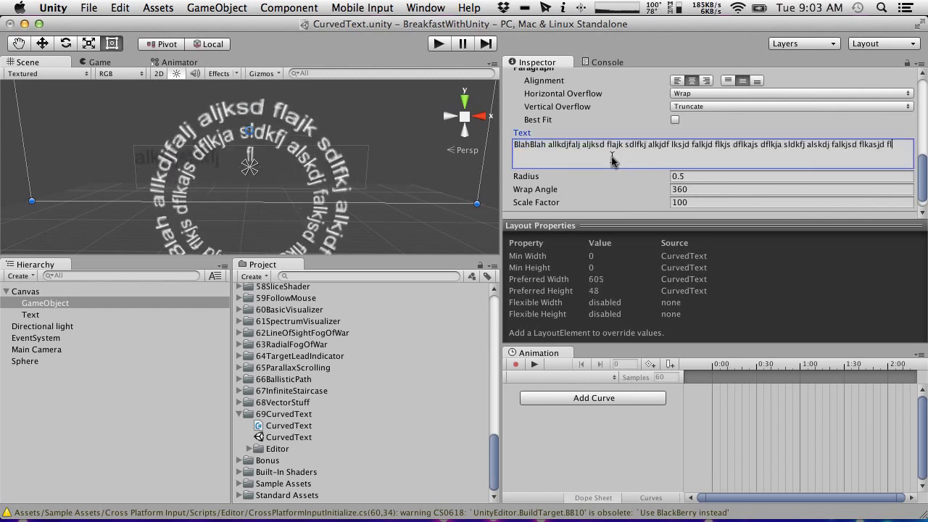
type("dlkfja lskdjf a")
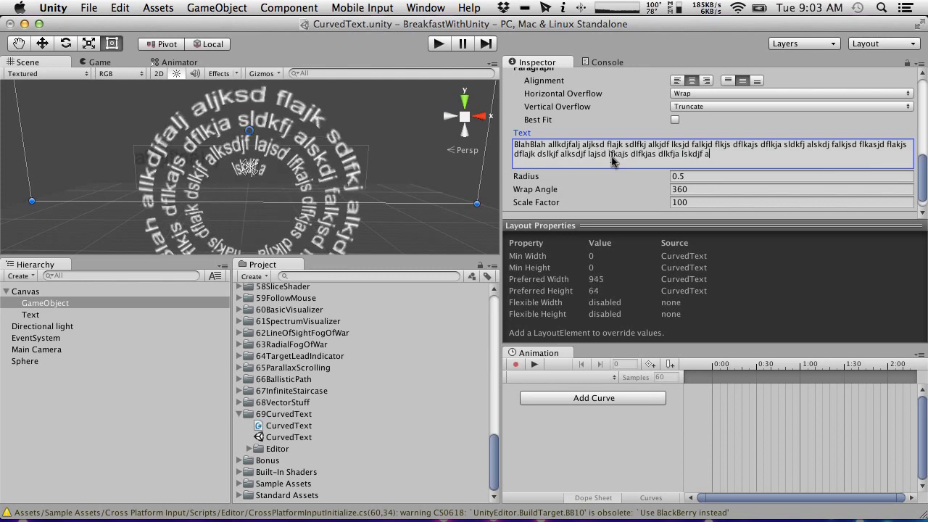
left_click(738, 163)
left_click(732, 160)
scroll(614, 168, "down", 1)
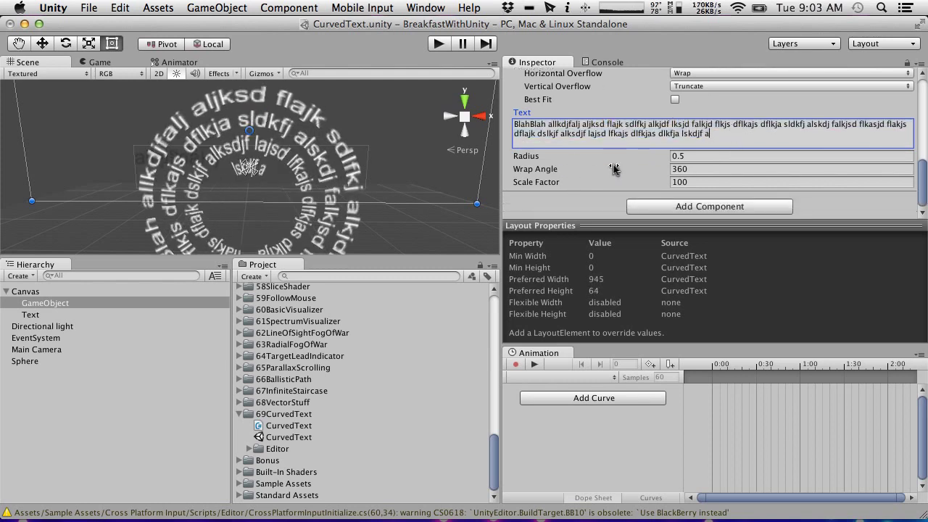
- Set the CurvedText Radius to 0.55 and Wrap Angle to 159.45
left_click_drag(659, 160, 686, 168)
left_click_drag(115, 143, 2, 182)
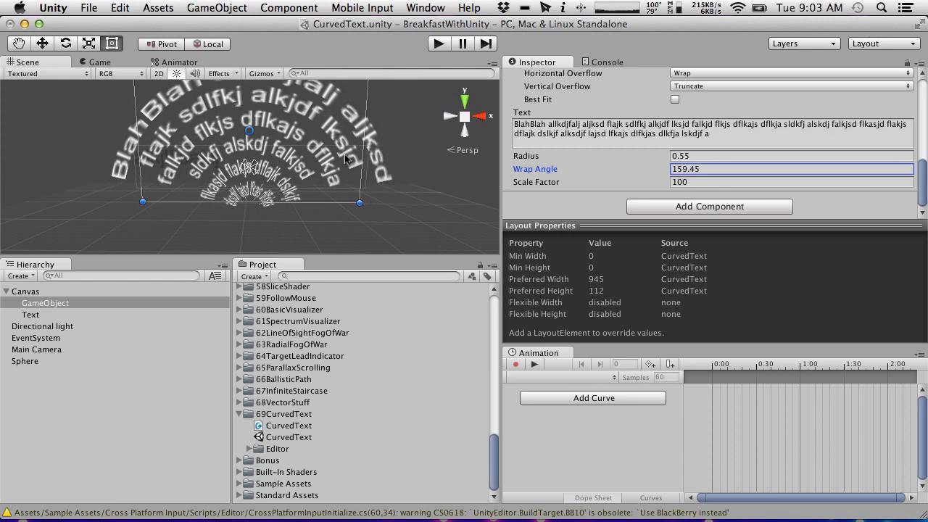
scroll(345, 158, "up", 2)
scroll(345, 158, "down", 4)
scroll(345, 158, "up", 2)
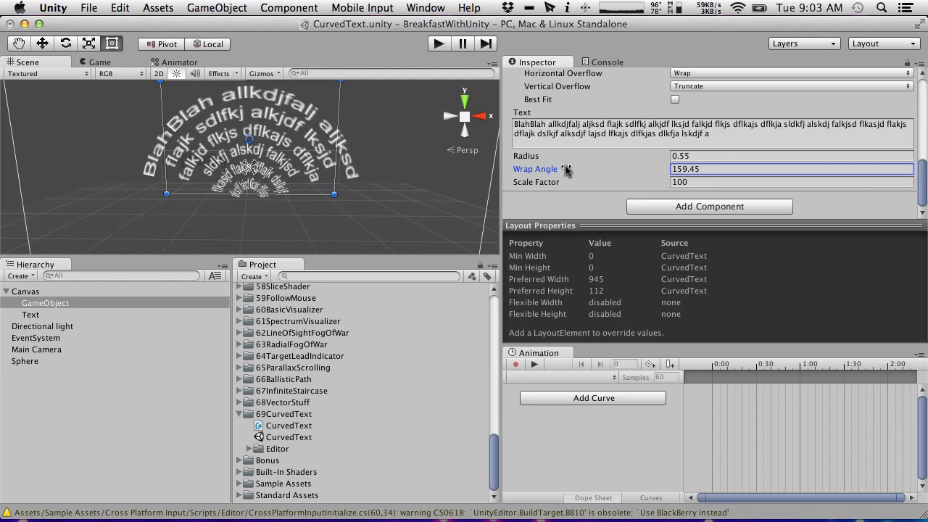
- Try out different Scale Factor values, then set it back to 100
left_click(661, 184)
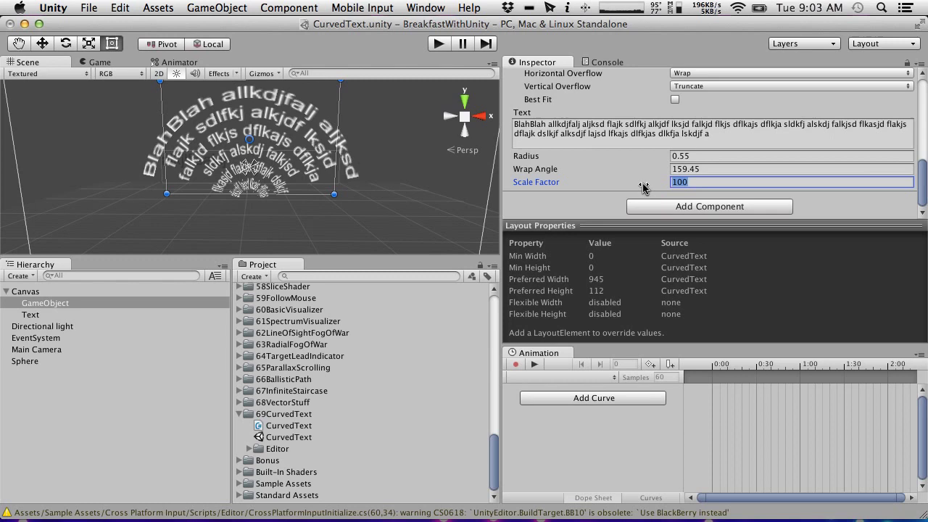
left_click_drag(643, 187, 806, 164)
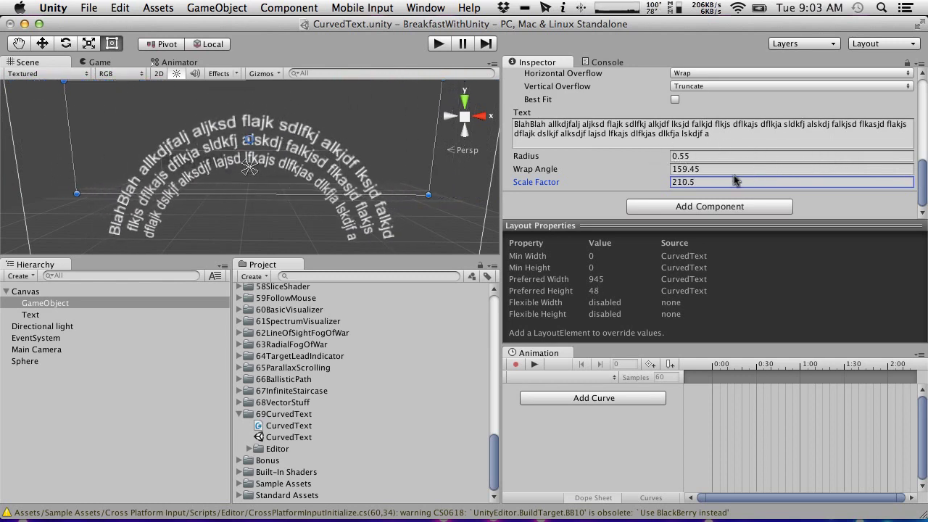
key("super+a")
type("100")
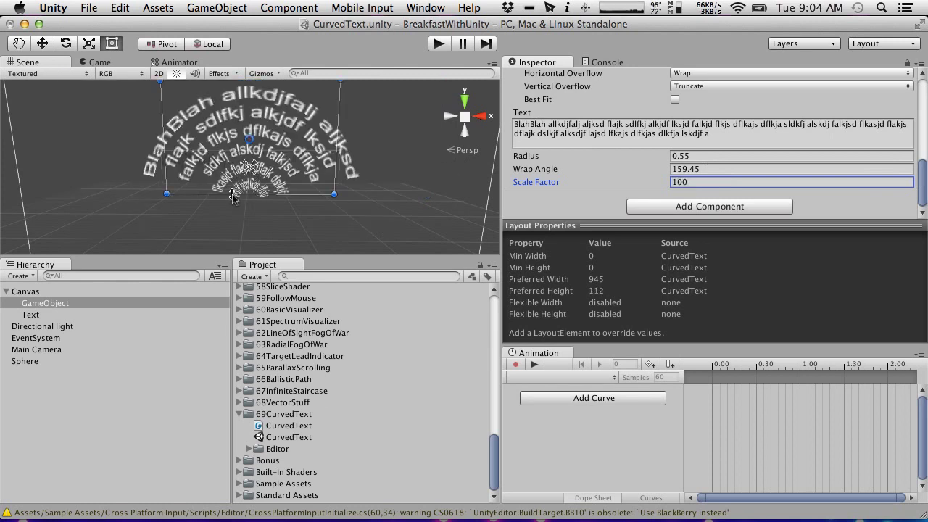
- Replace the curved text object's placeholder string with the word 'Shield' in its Text field
left_click(39, 395)
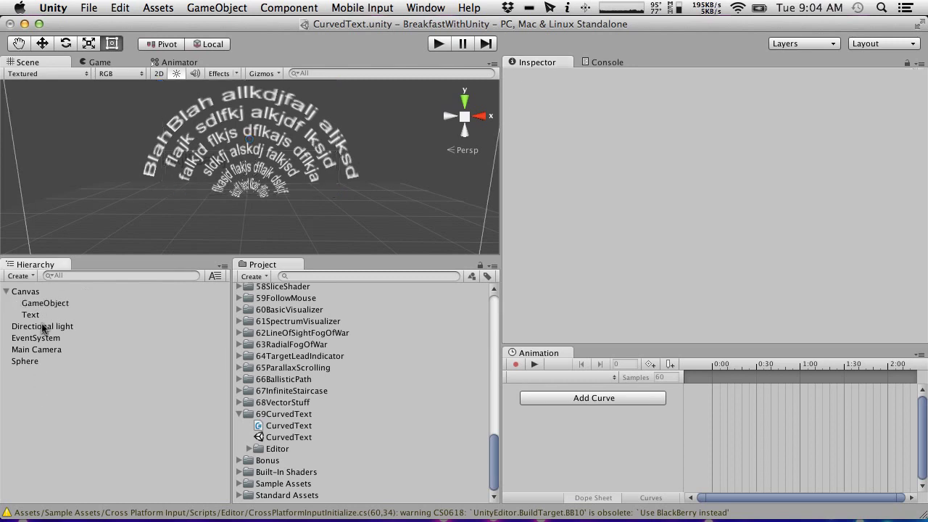
left_click(61, 305)
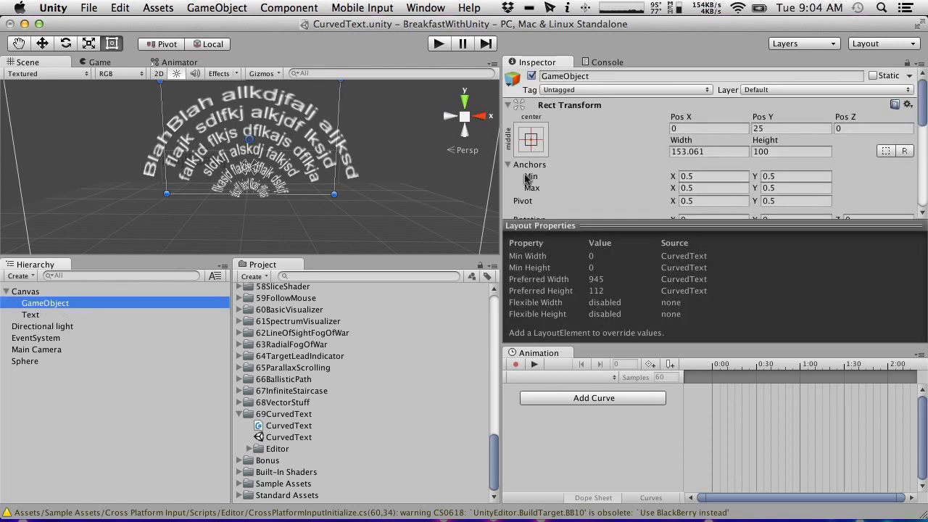
scroll(649, 145, "down", 5)
scroll(648, 145, "up", 5)
scroll(649, 145, "down", 8)
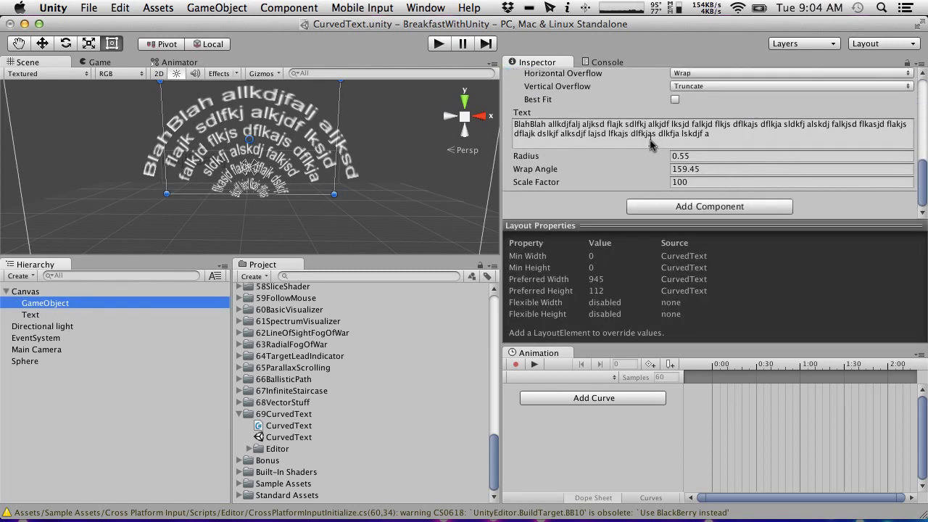
left_click_drag(725, 140, 483, 76)
type("Shield")
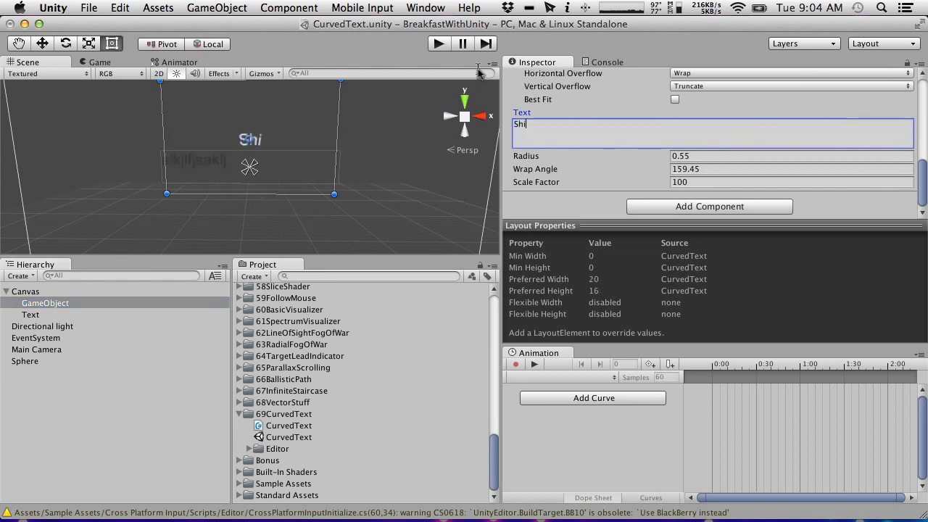
left_click(39, 312)
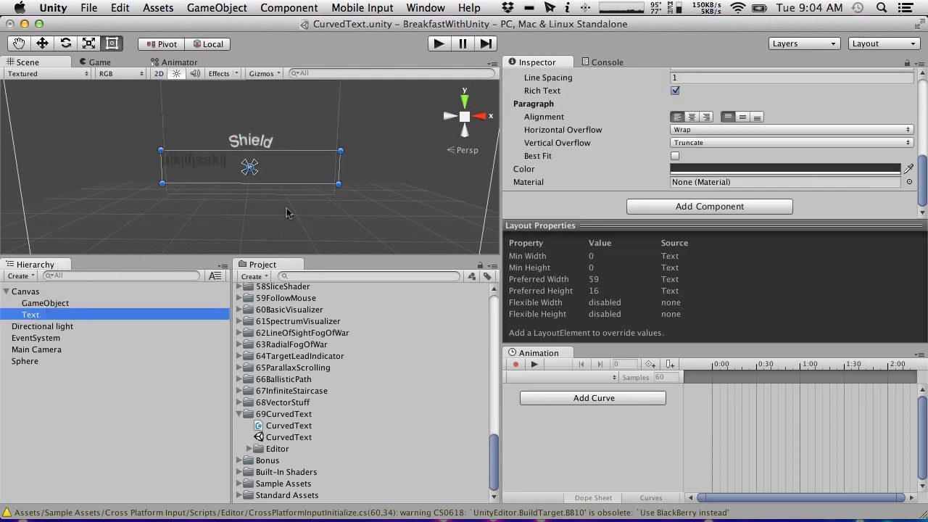
left_click(51, 303)
- Duplicate the Shield curved text, change the copy's text to 'Health' and centre-align it
key("super+d")
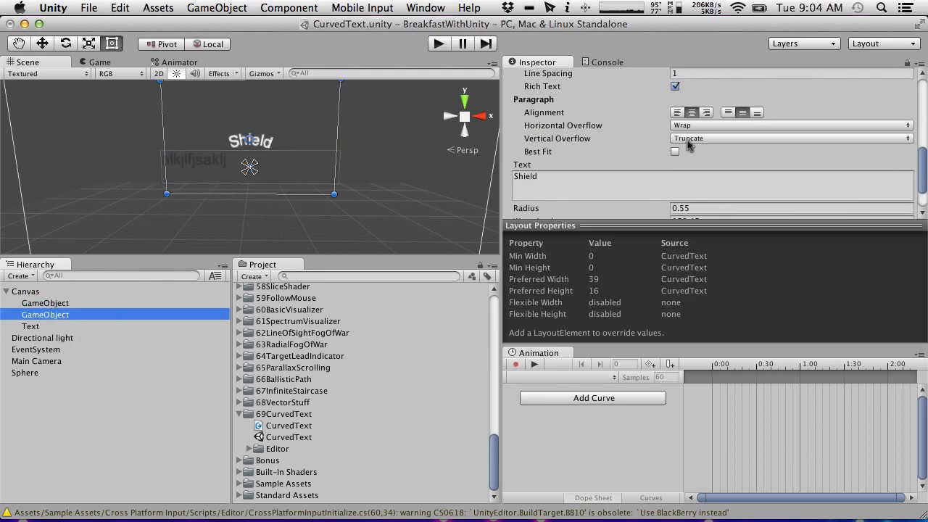
scroll(687, 143, "down", 3)
scroll(687, 143, "up", 7)
scroll(687, 143, "down", 6)
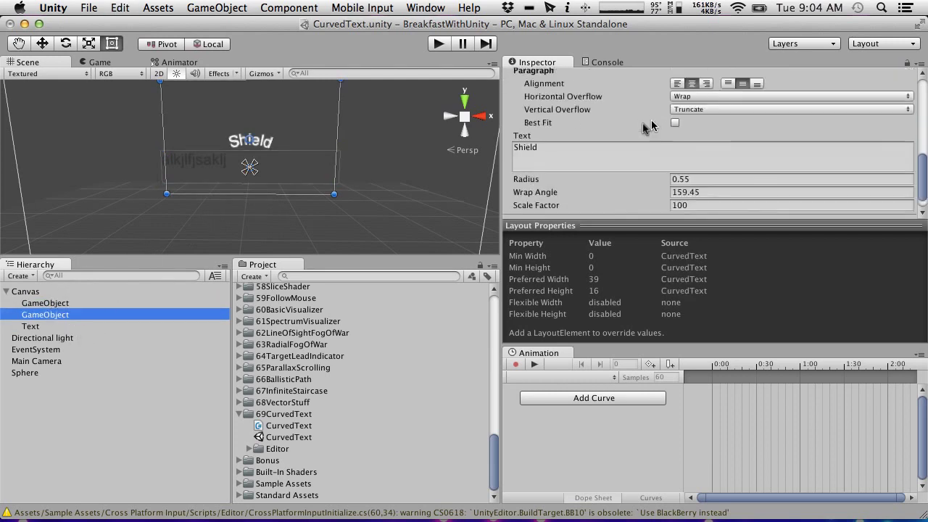
left_click(584, 154)
type("Health")
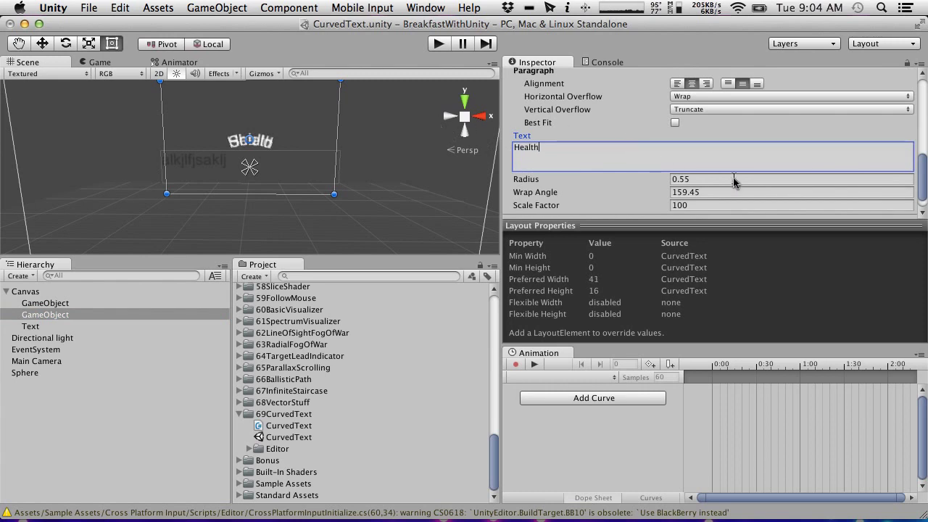
scroll(694, 148, "up", 3)
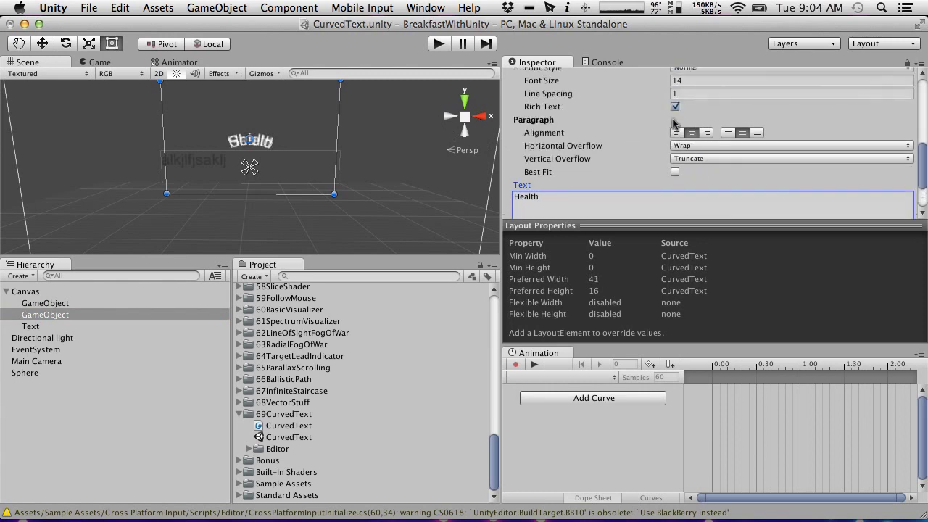
left_click(683, 134)
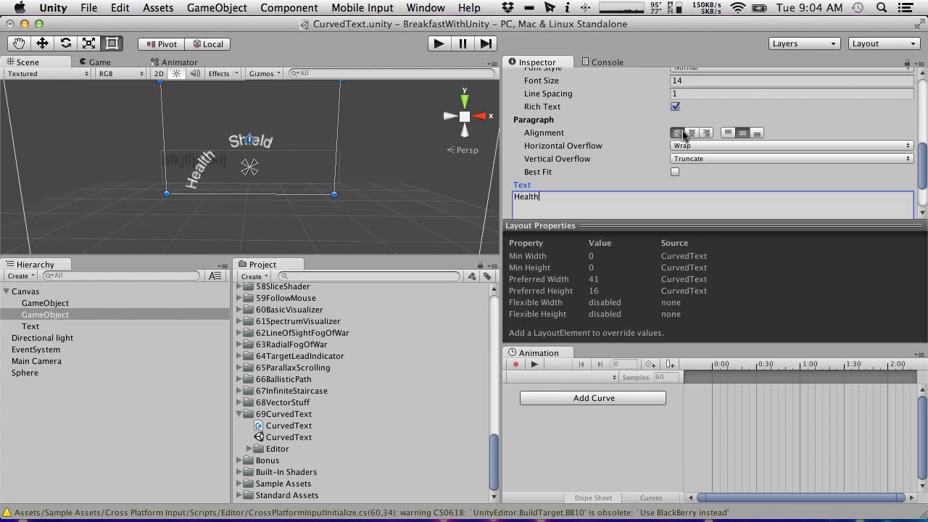
left_click(693, 135)
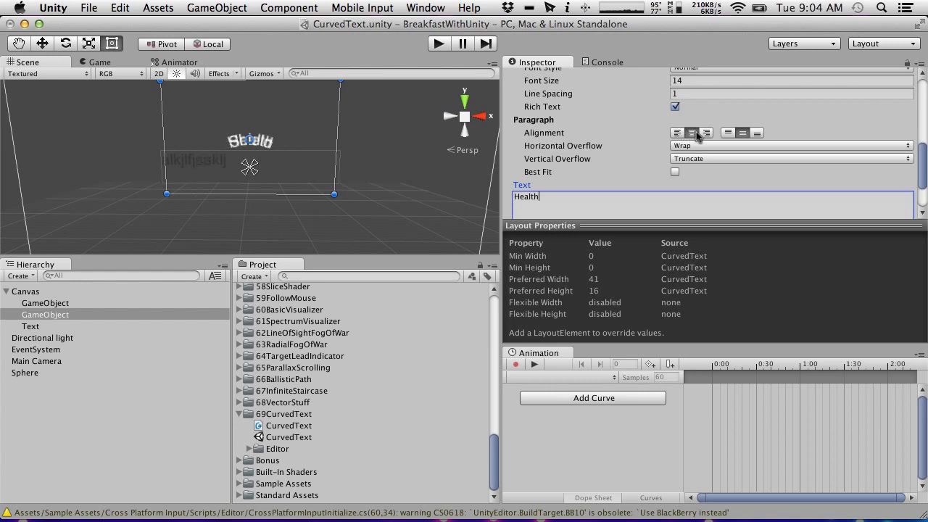
- Set the Health copy's Z rotation to 180 and move it below the Shield text
scroll(577, 205, "up", 15)
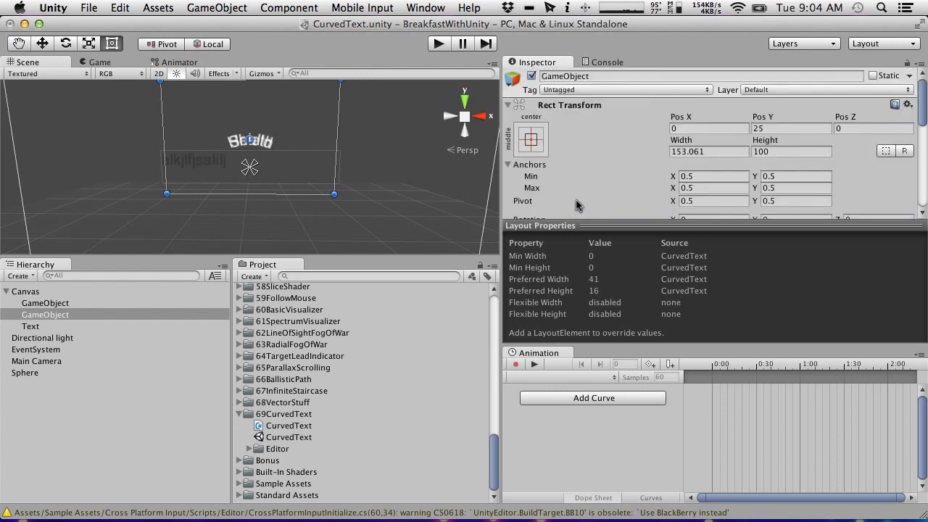
scroll(728, 153, "down", 5)
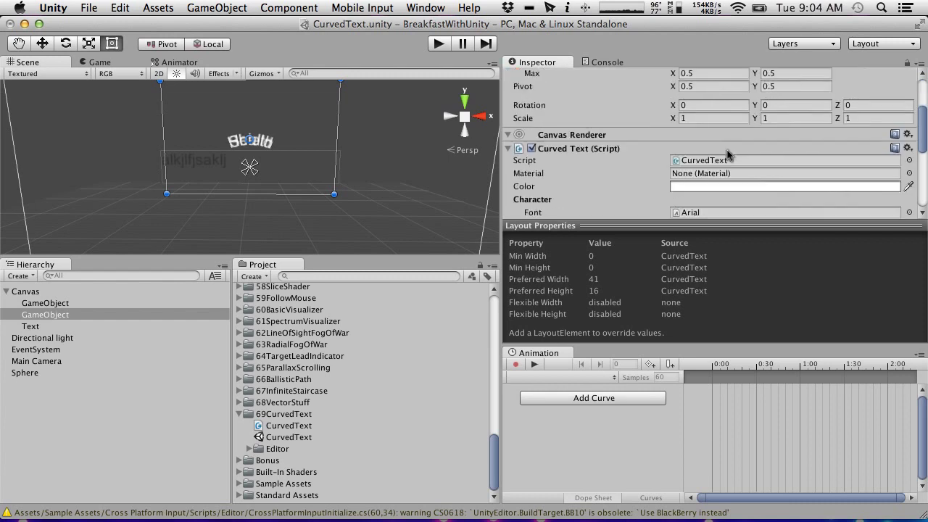
scroll(728, 153, "up", 1)
left_click(777, 126)
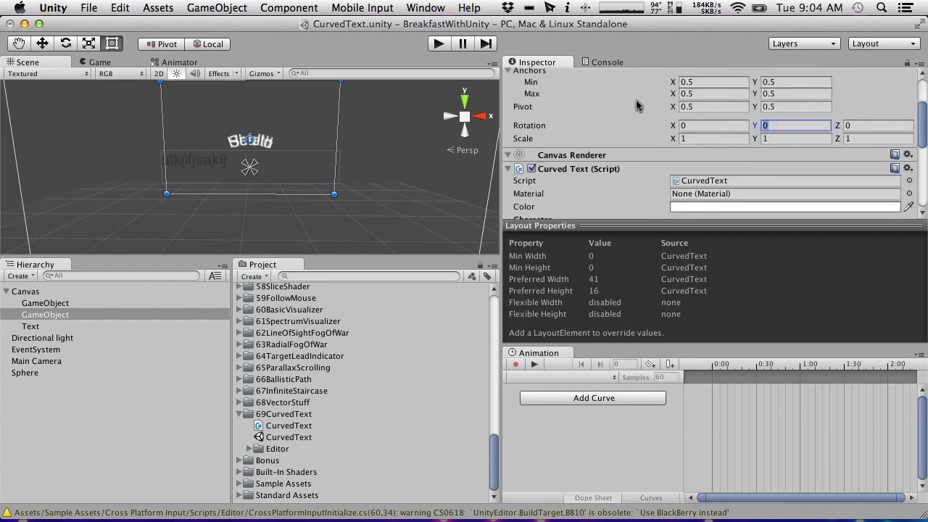
key("BackSpace")
left_click(873, 127)
type("180")
scroll(234, 178, "down", 2)
left_click_drag(234, 178, 245, 200)
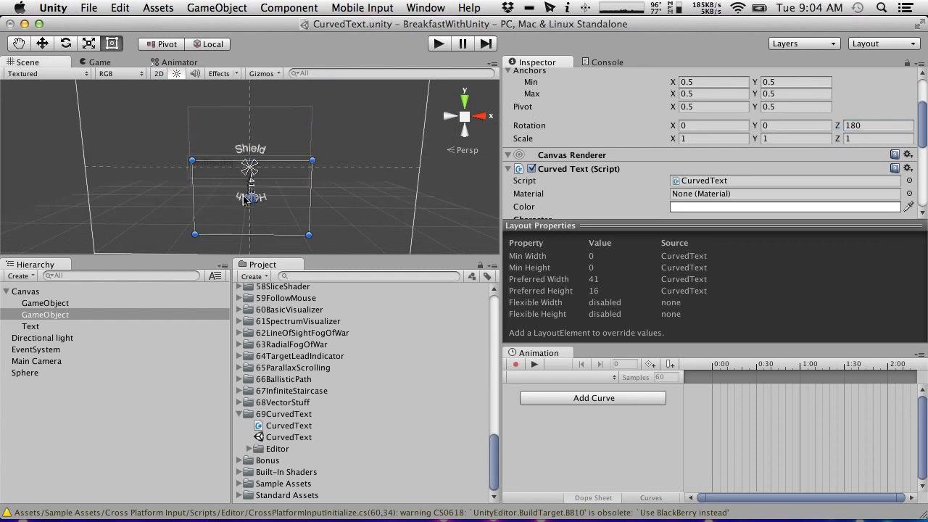
left_click(359, 188)
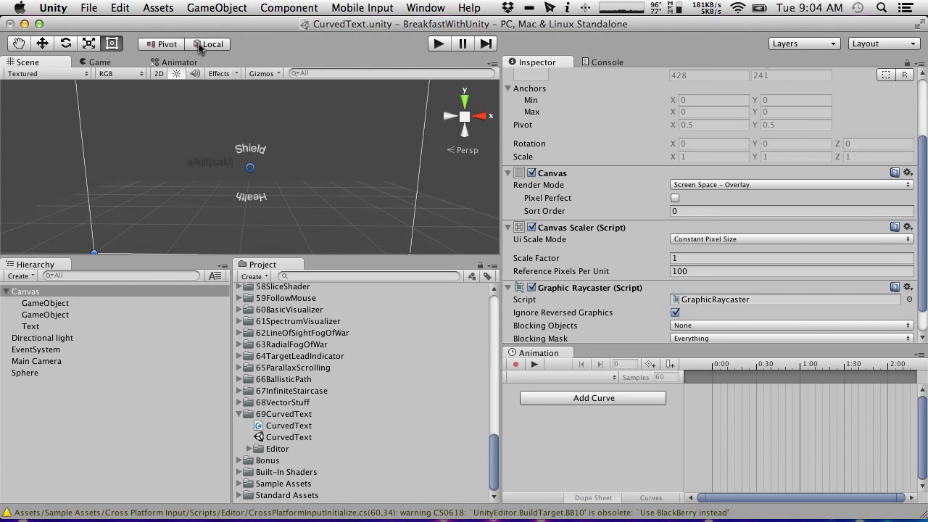
- Rename the Shield and Health objects to CurvedText, then select CurvedTextEditor in the Editor folder
left_click(36, 304)
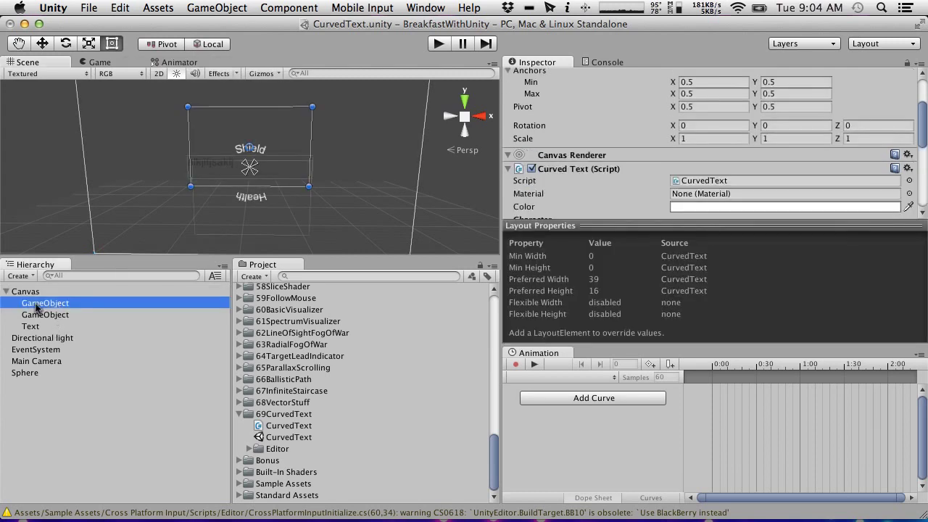
key("Return")
type("CurvedText")
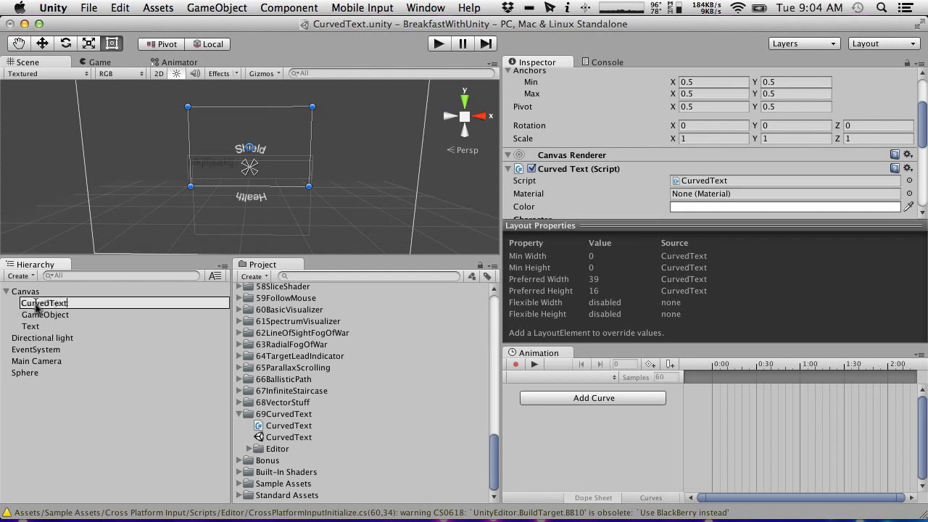
left_click(39, 315)
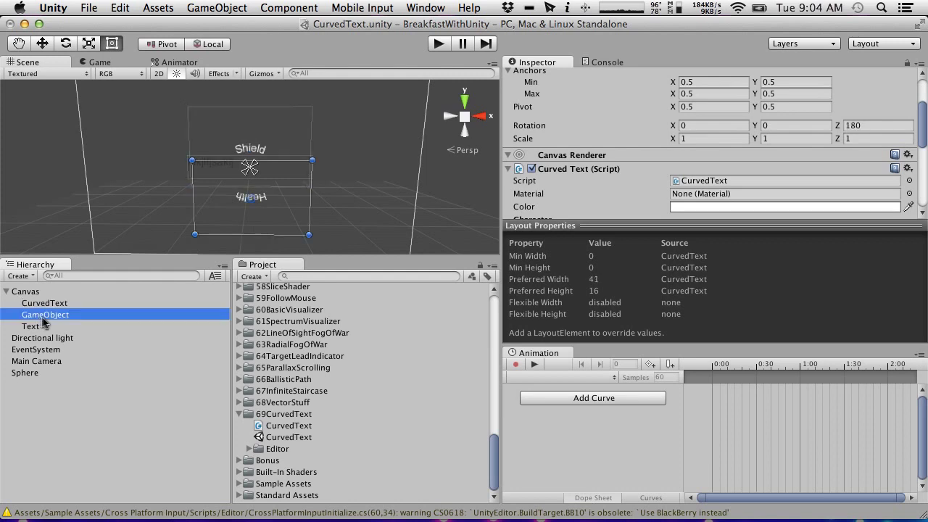
key("Return")
type("Cue")
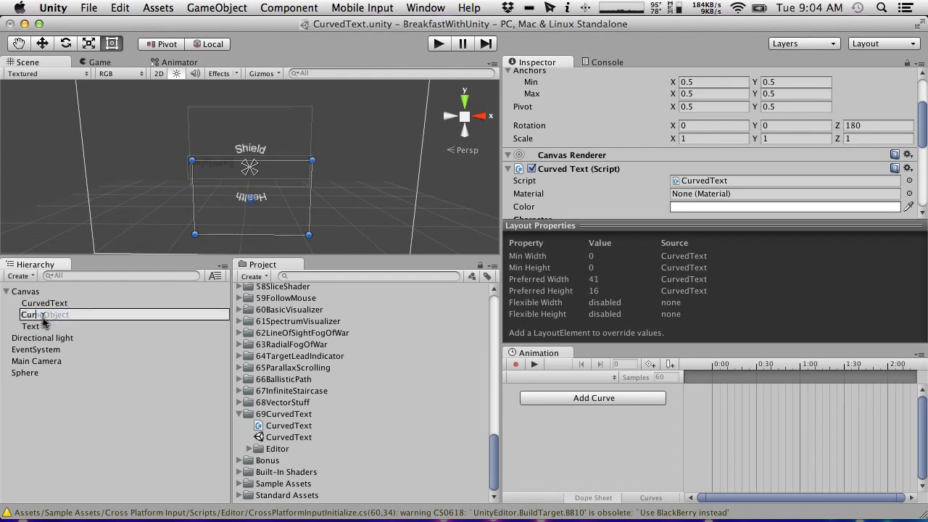
key("Return")
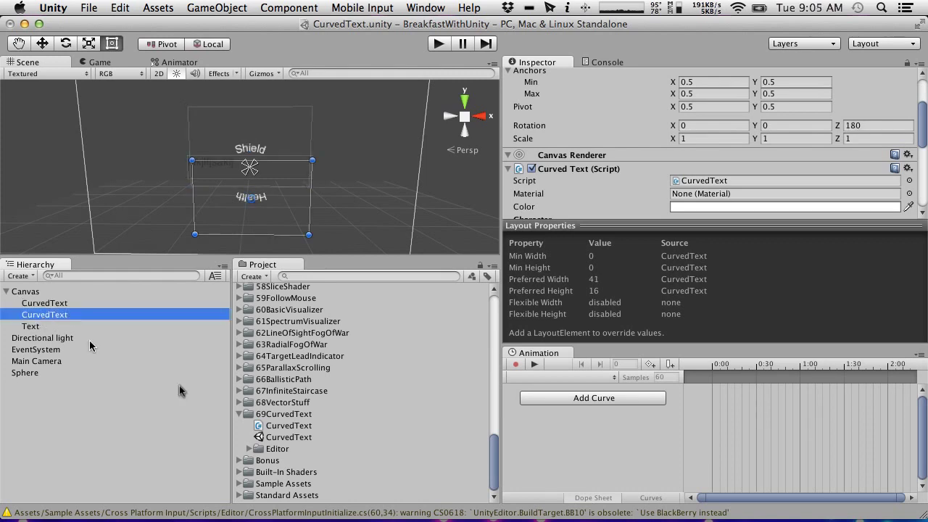
left_click(248, 449)
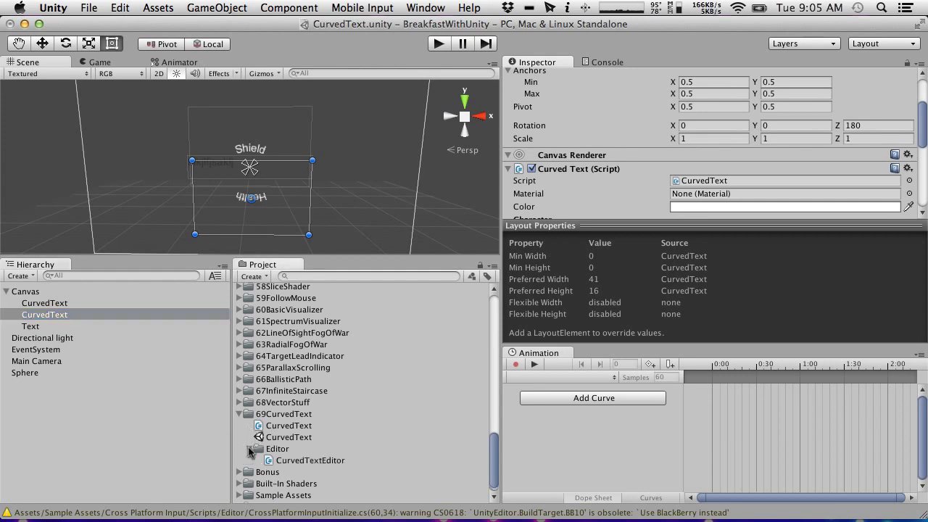
left_click(288, 460)
- Open CurvedTextEditor.cs in MonoDevelop, highlighting its CustomEditor attribute and DrawDefaultInspector call
double_click(293, 462)
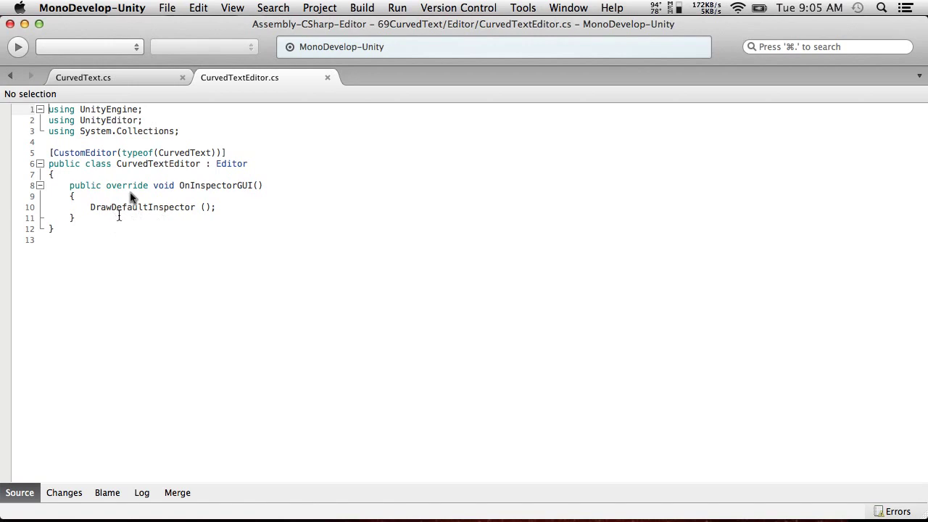
left_click_drag(237, 153, 40, 154)
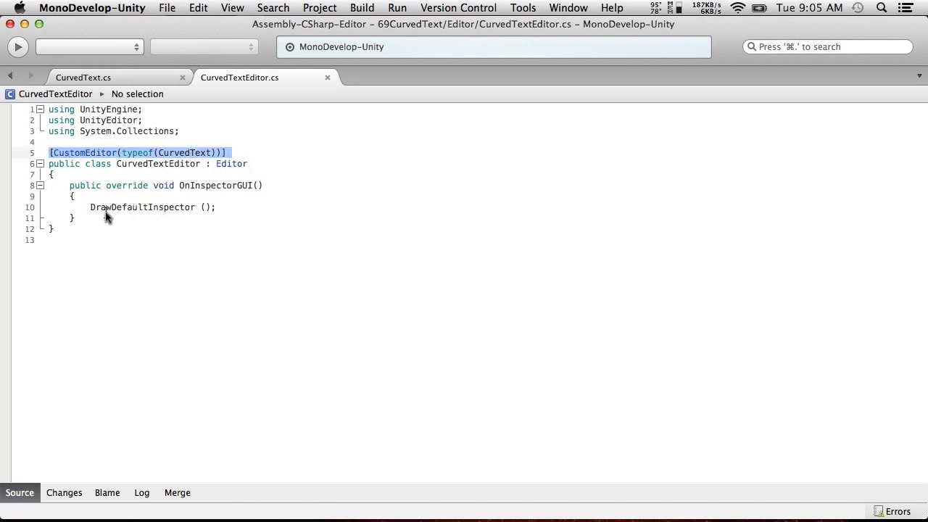
left_click_drag(250, 207, 80, 208)
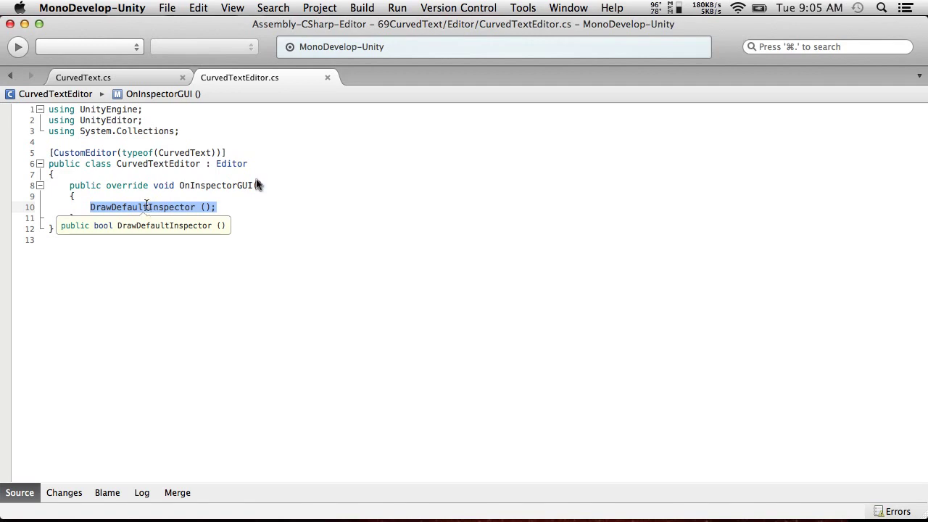
left_click(228, 211)
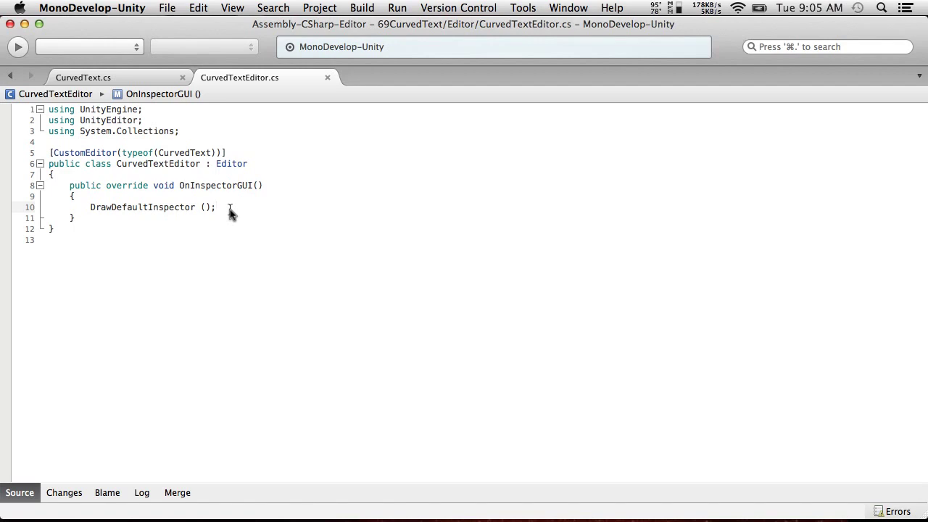
key("super+Tab")
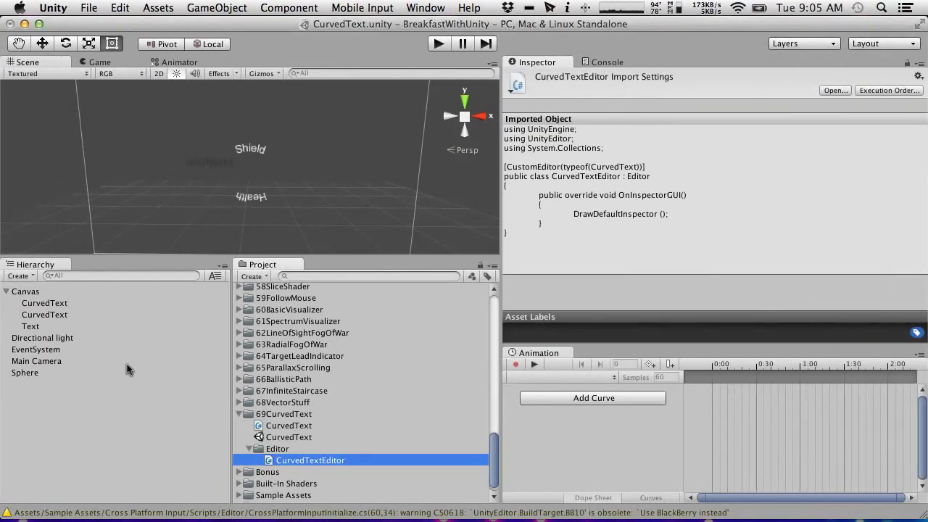
- Expand the 69CurvedText Editor folder and open the CurvedText.cs script in MonoDevelop
left_click(57, 314)
scroll(588, 164, "down", 8)
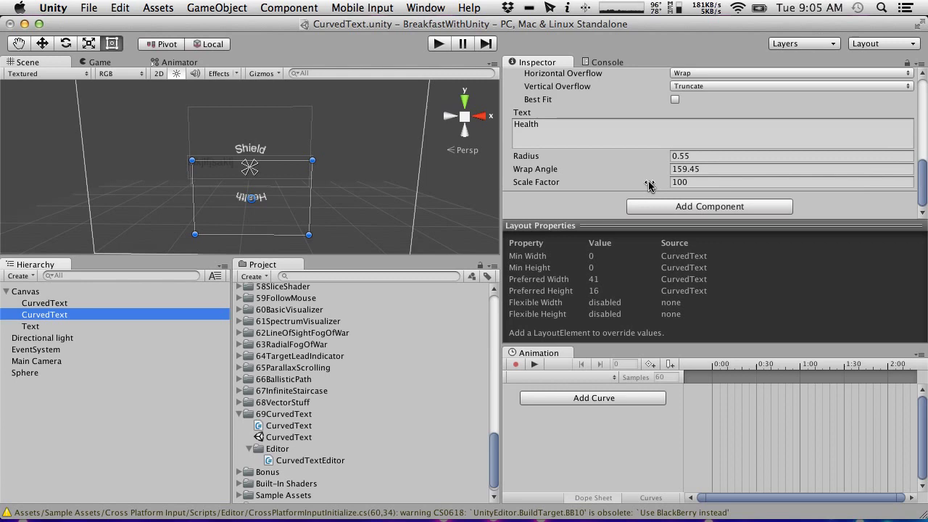
key("super+Tab")
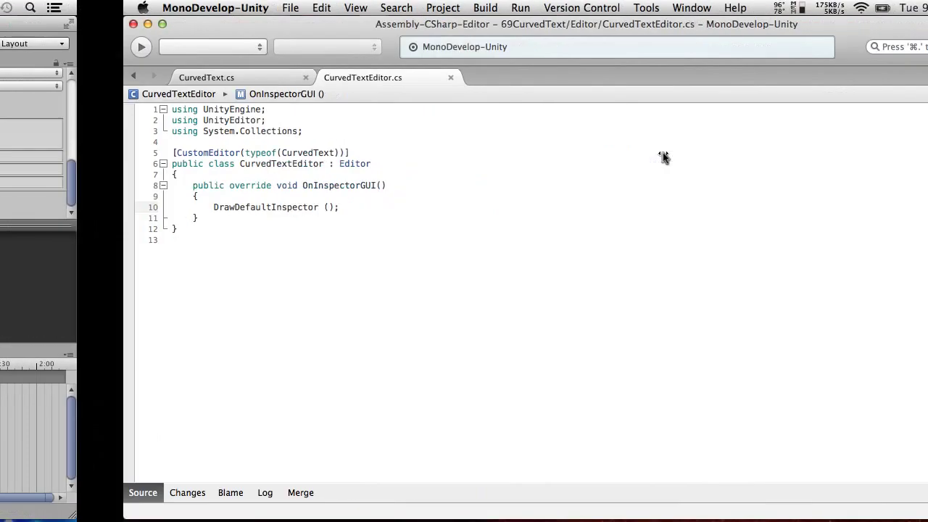
key("super+Tab")
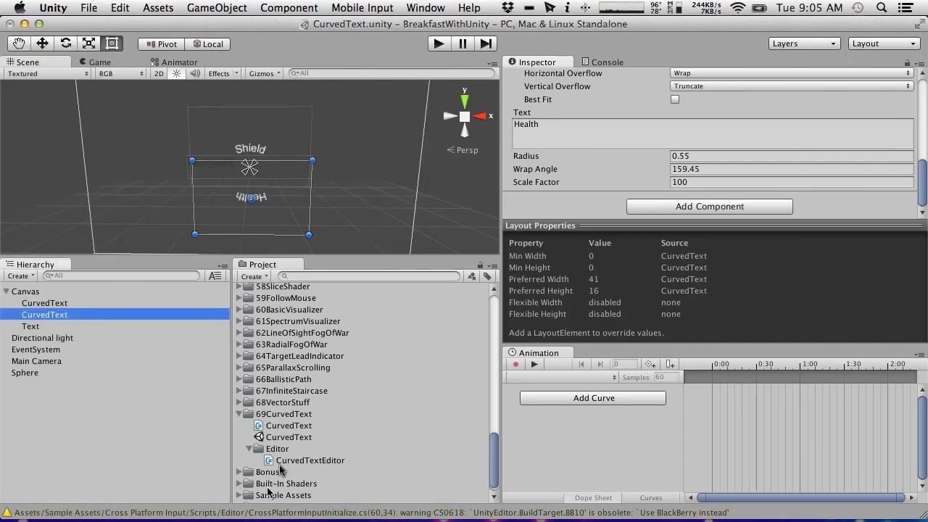
left_click(254, 452)
left_click(252, 450)
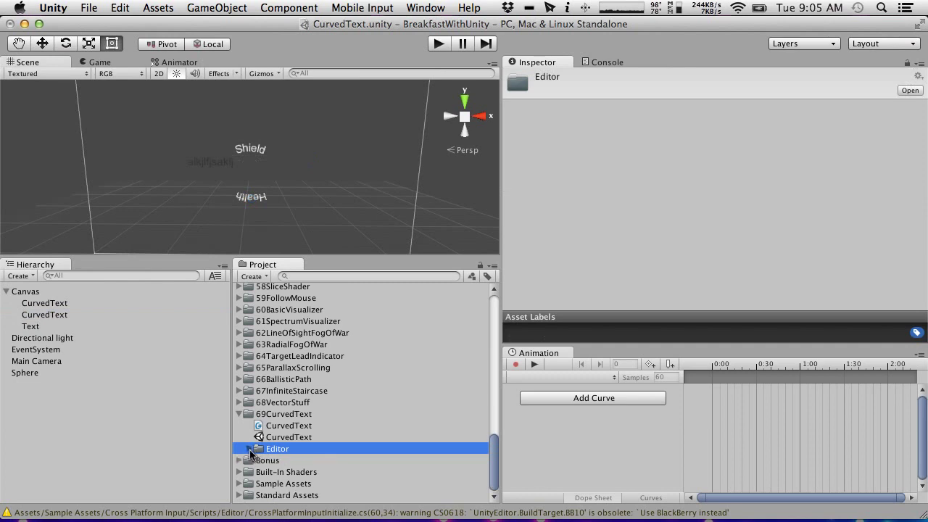
left_click(247, 450)
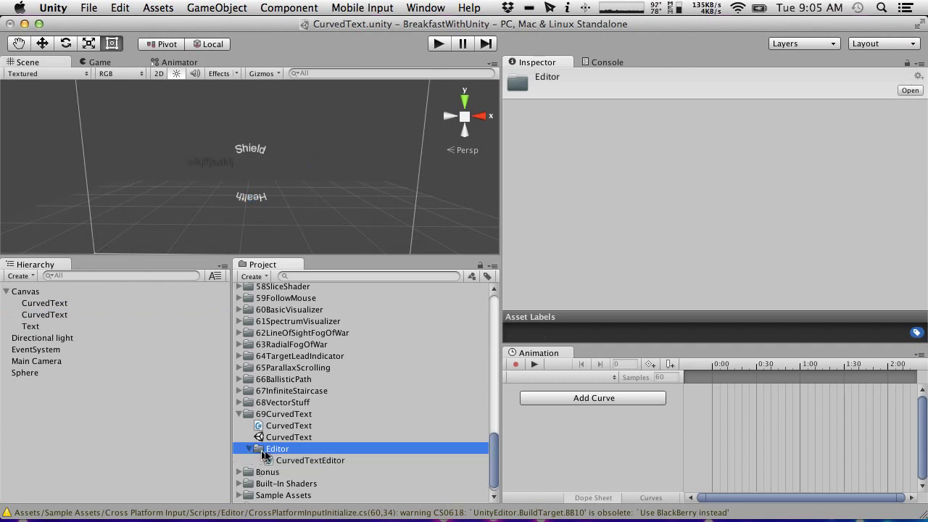
double_click(304, 427)
left_click(270, 253)
mouse_move(411, 506)
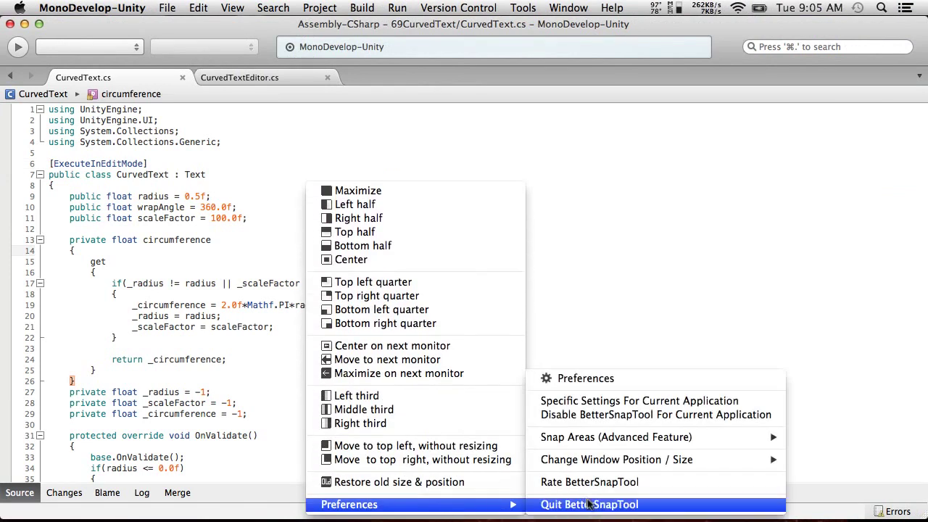
- Quit BetterSnapTool and scroll CurvedText.cs to select the OnValidate method body, lines 33–41
left_click(586, 503)
scroll(229, 359, "down", 4)
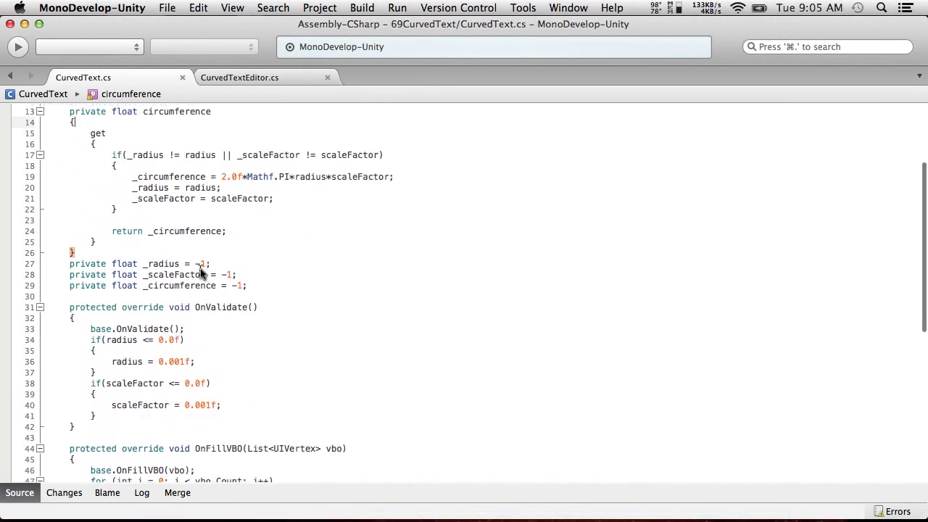
left_click_drag(190, 254, 61, 183)
scroll(225, 313, "down", 8)
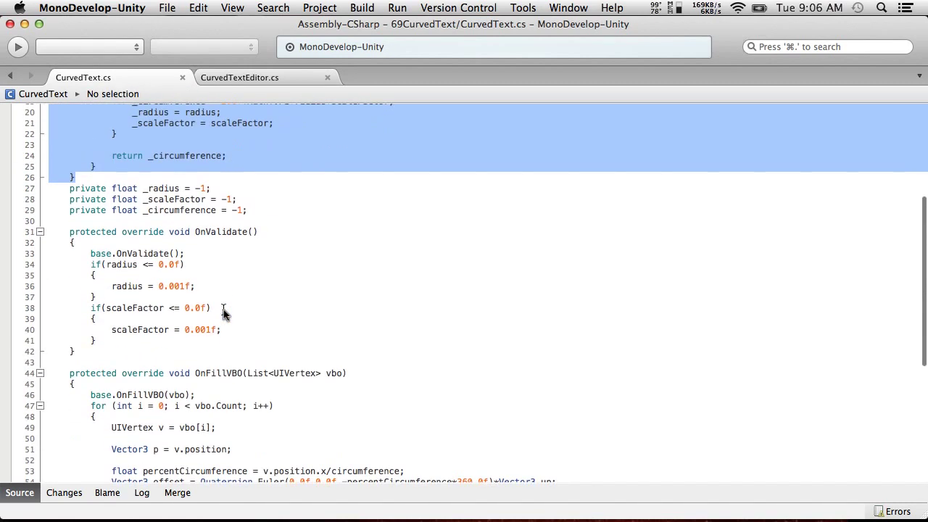
scroll(223, 313, "up", 4)
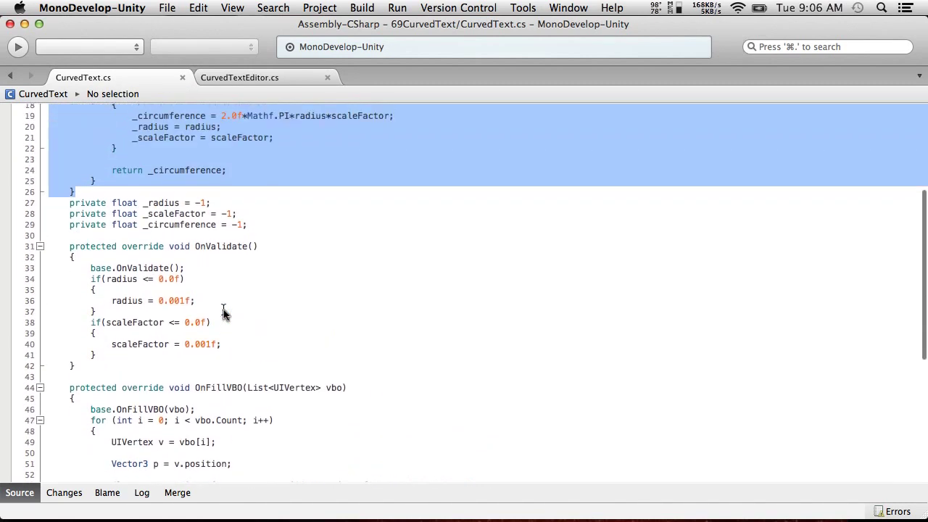
scroll(223, 311, "down", 5)
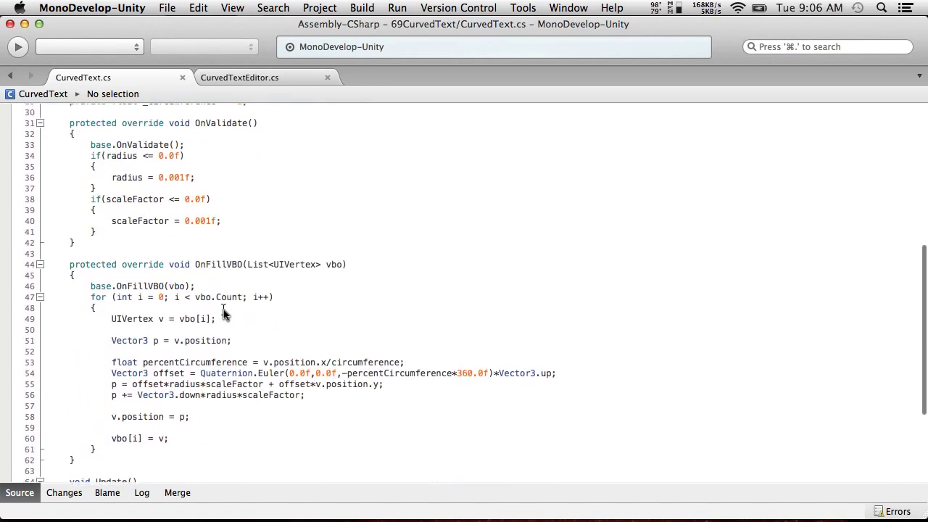
left_click_drag(97, 231, 50, 150)
- Select the Health text and scrub its Radius down to 0.001 and back up
key("super+Tab")
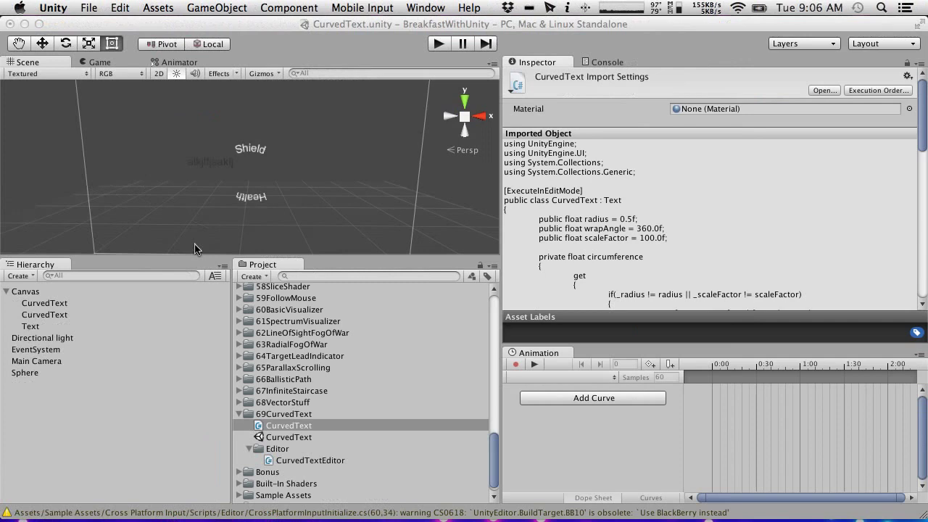
left_click(44, 313)
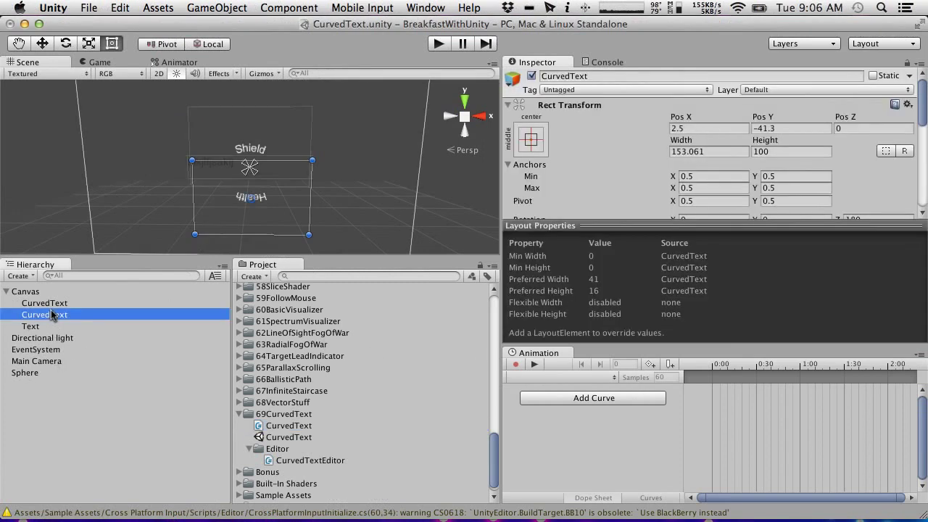
scroll(694, 172, "down", 10)
scroll(694, 172, "down", 7)
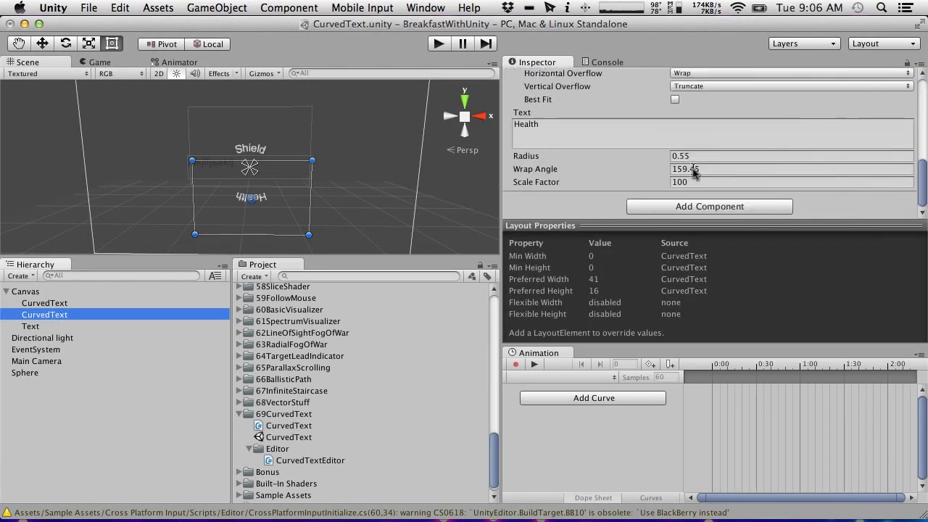
scroll(693, 173, "up", 3)
scroll(694, 172, "down", 1)
left_click_drag(663, 185, 454, 182)
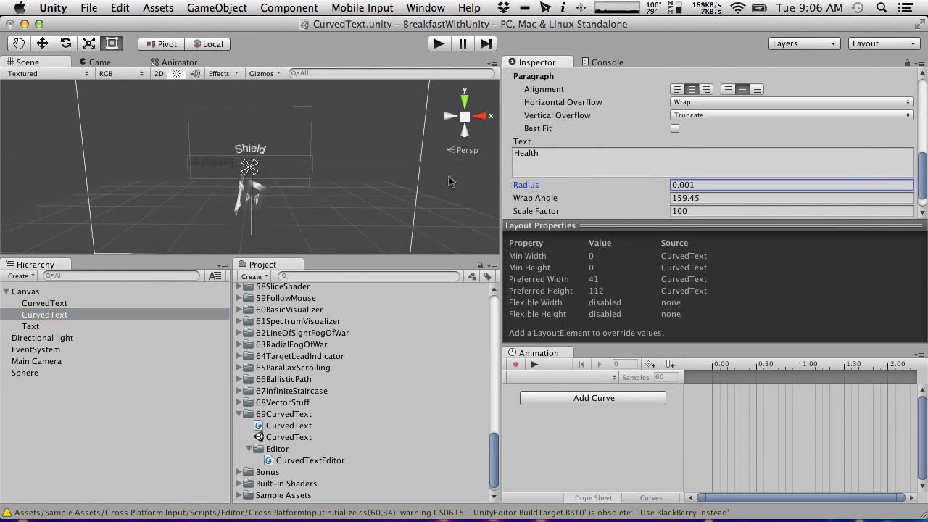
mouse_move(635, 182)
left_mouse_down()
mouse_move(658, 186)
mouse_move(350, 195)
mouse_move(543, 154)
mouse_move(712, 207)
mouse_move(704, 203)
left_mouse_up()
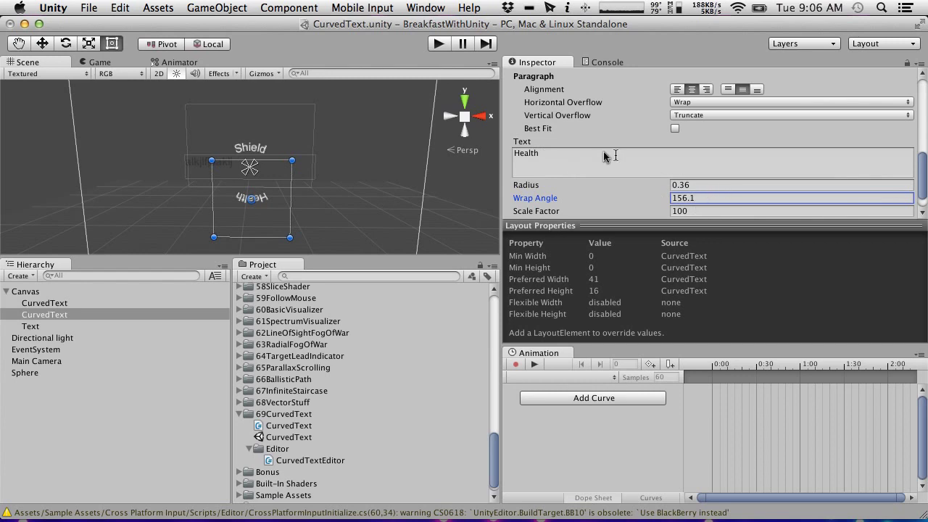
- Enter Radius 0.5 and Wrap Angle 360 for the Health text
scroll(610, 164, "down", 1)
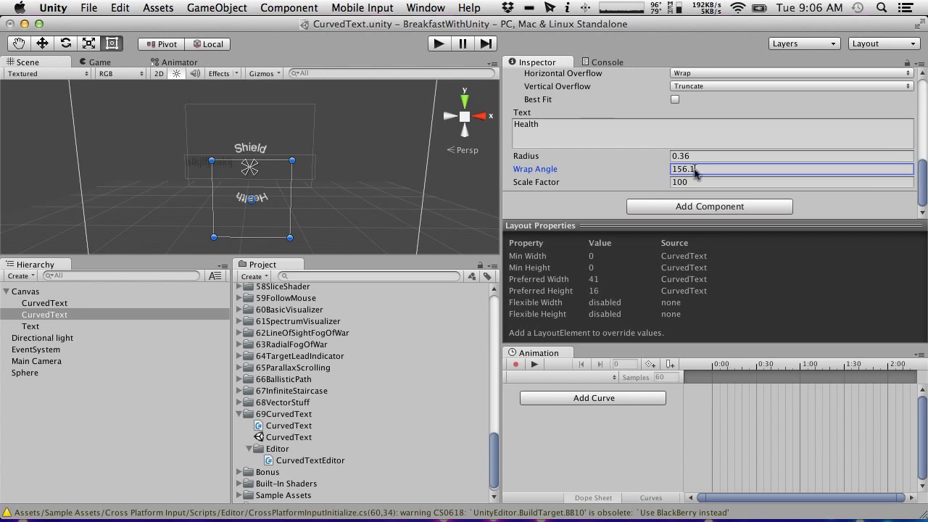
key("shift+Tab")
type("0.5")
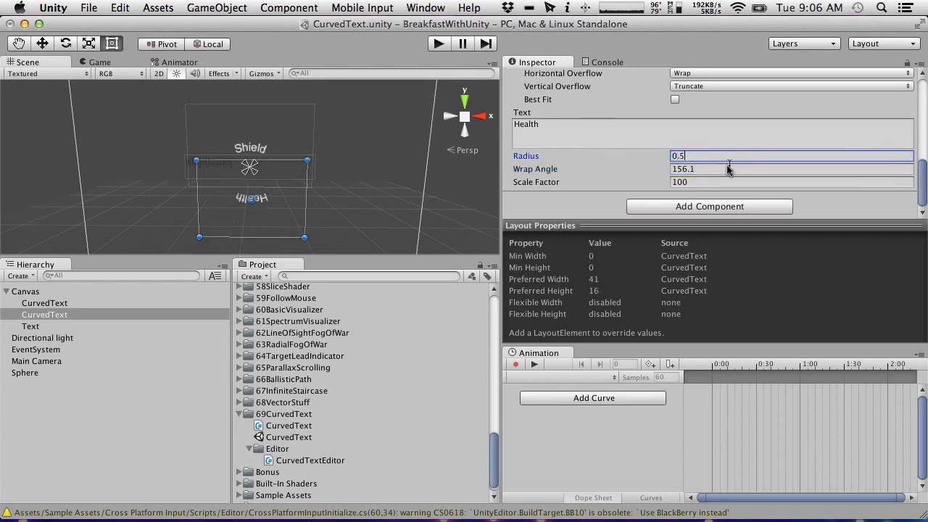
key("Tab")
type("360")
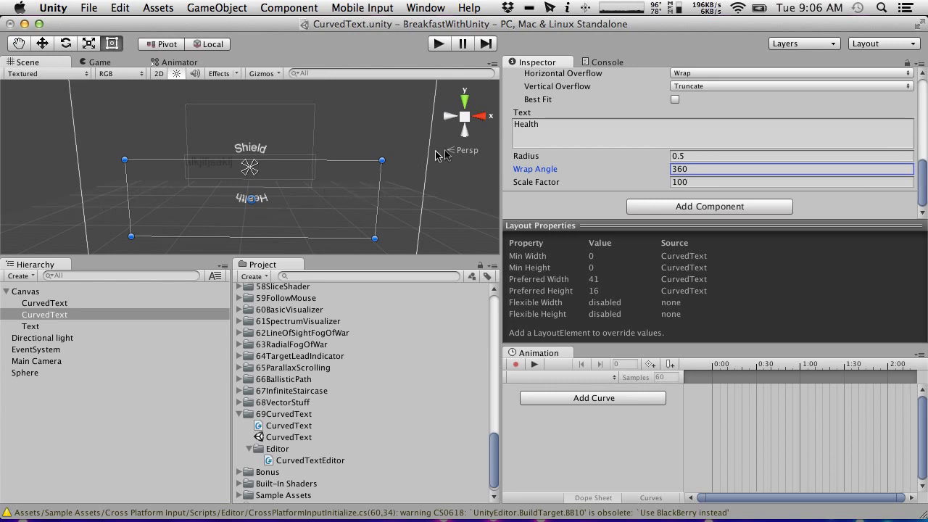
- Change the Shield text's Wrap Angle from 159.45 to 360
left_click(251, 150)
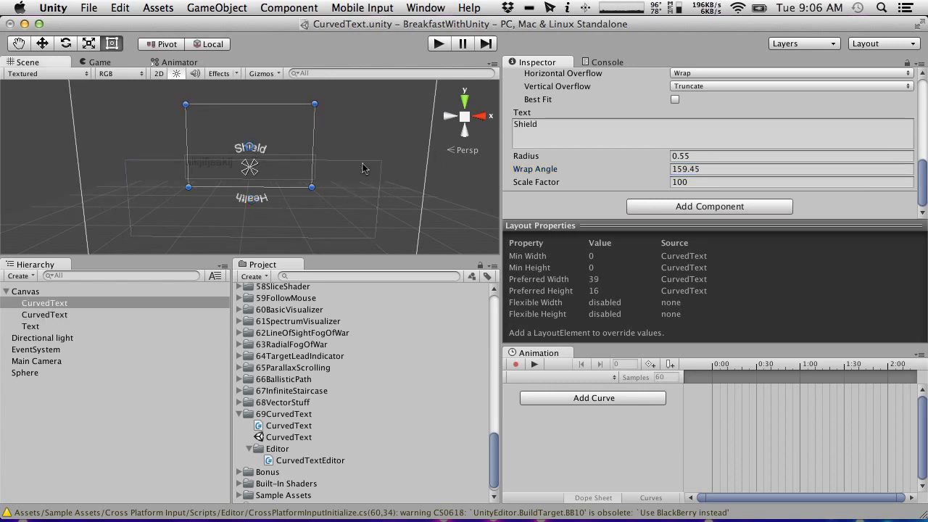
left_click(665, 139)
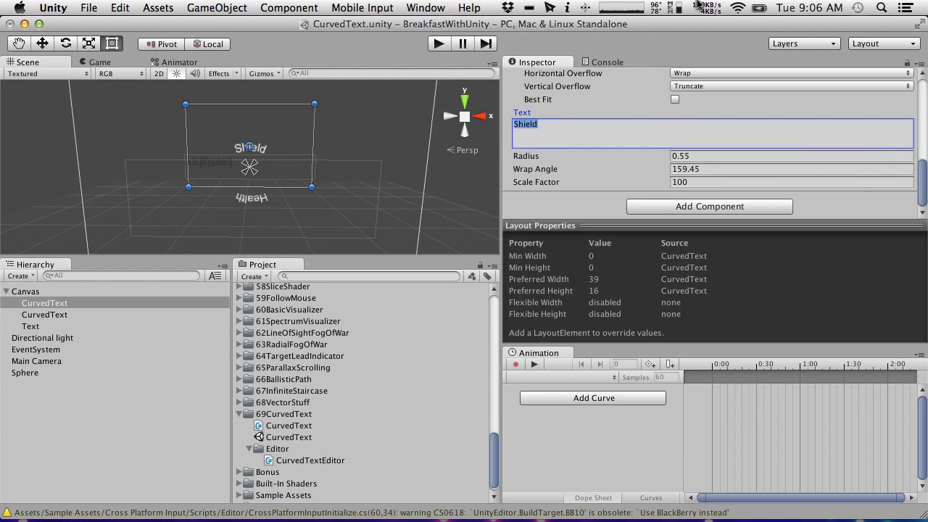
left_click(720, 172)
double_click(719, 172)
type("360")
- Append a long run of filler characters after 'Shield' so the text wraps the full circle
left_click(613, 130)
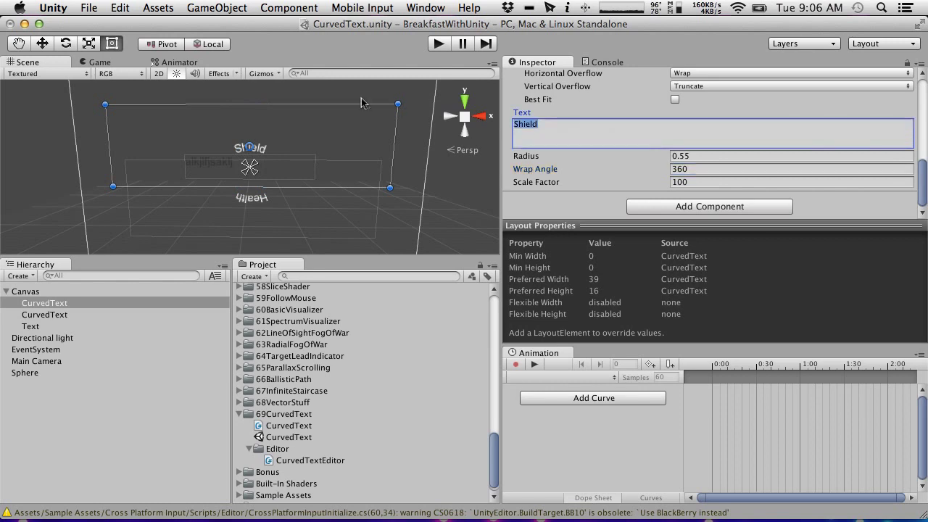
left_click(549, 140)
type("jkldflj ")
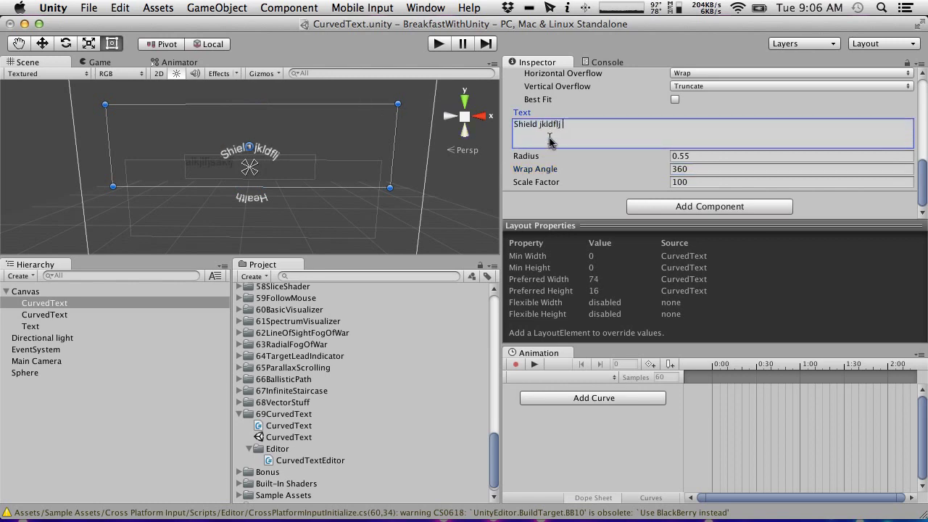
type("akljd flkaj sdlkfja dslkfja lkdsjf alkjd flajksd flk ")
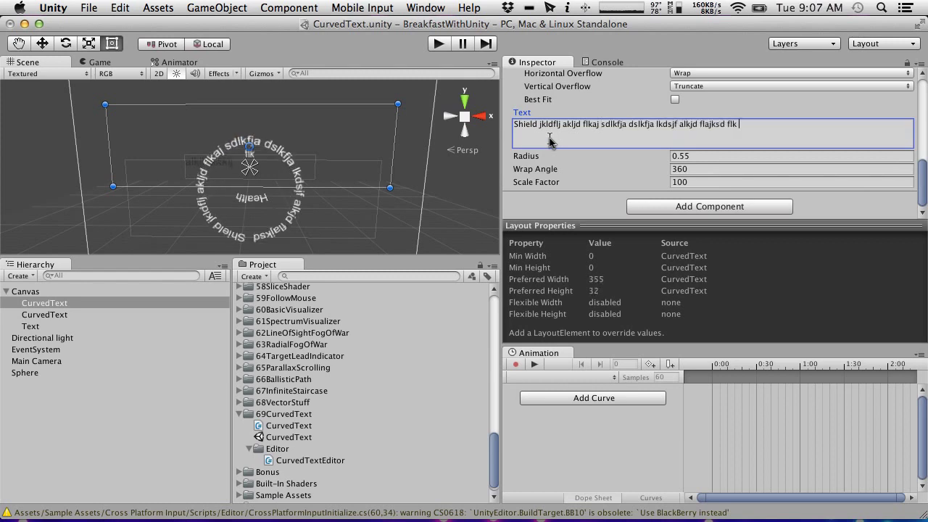
type("alkjsd flakjsd lfkaj sdlkfj alksdjf alskjd f")
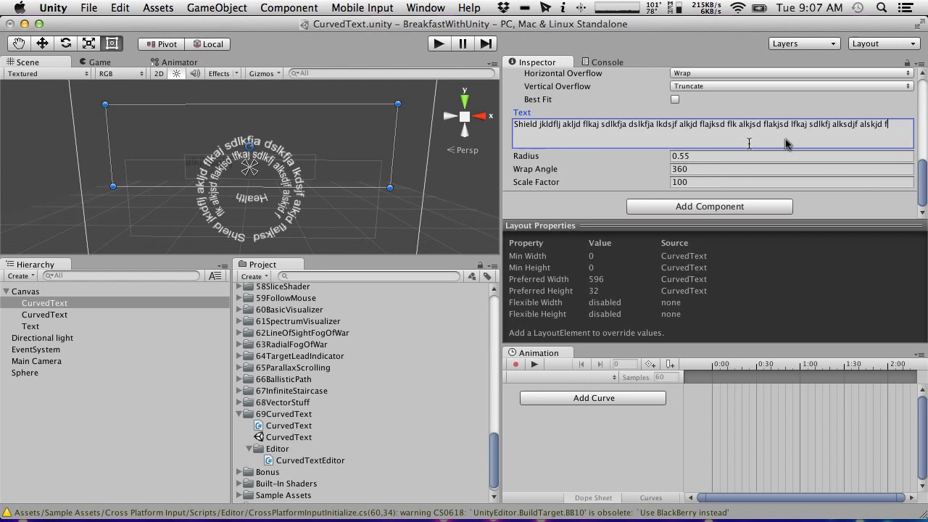
key("super+a")
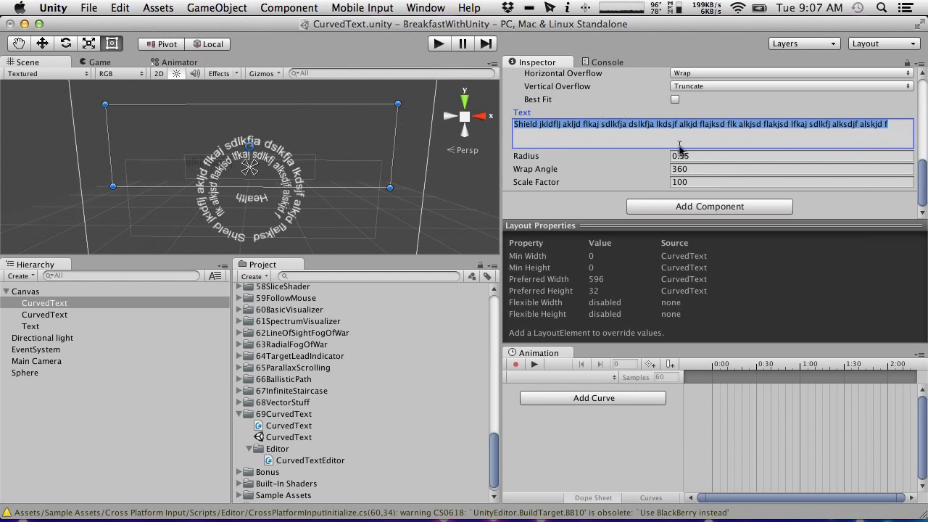
key("super+Tab")
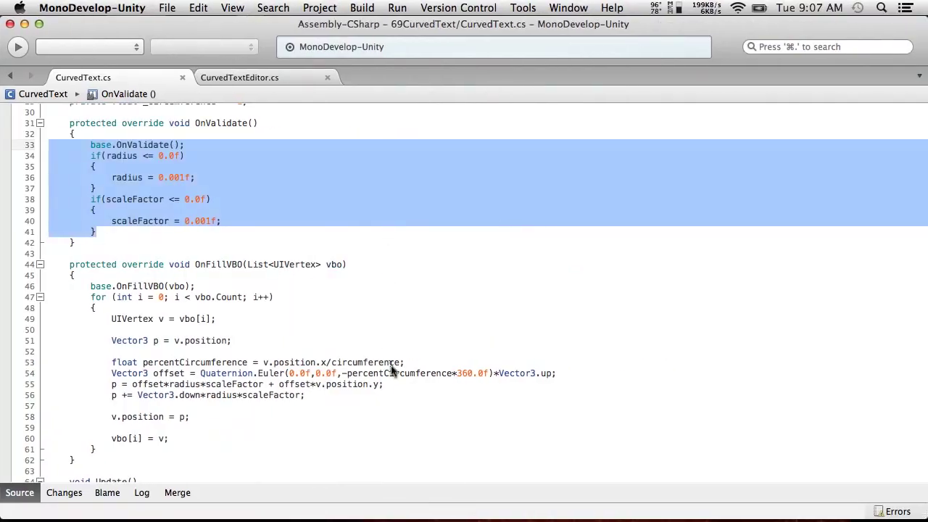